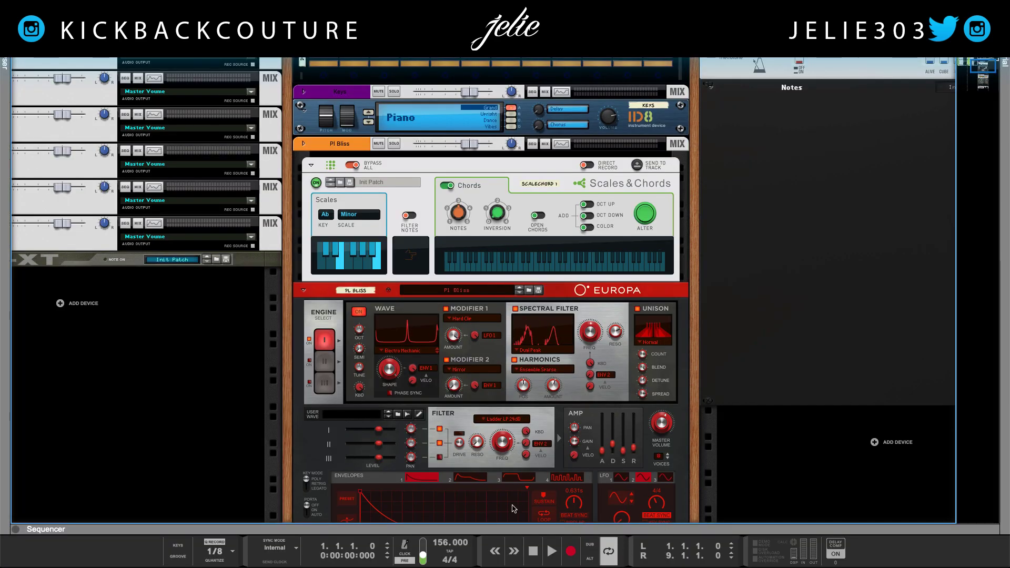
Play the start of the song and look over the Europa device in the rack
scroll(514, 504, "down", 1)
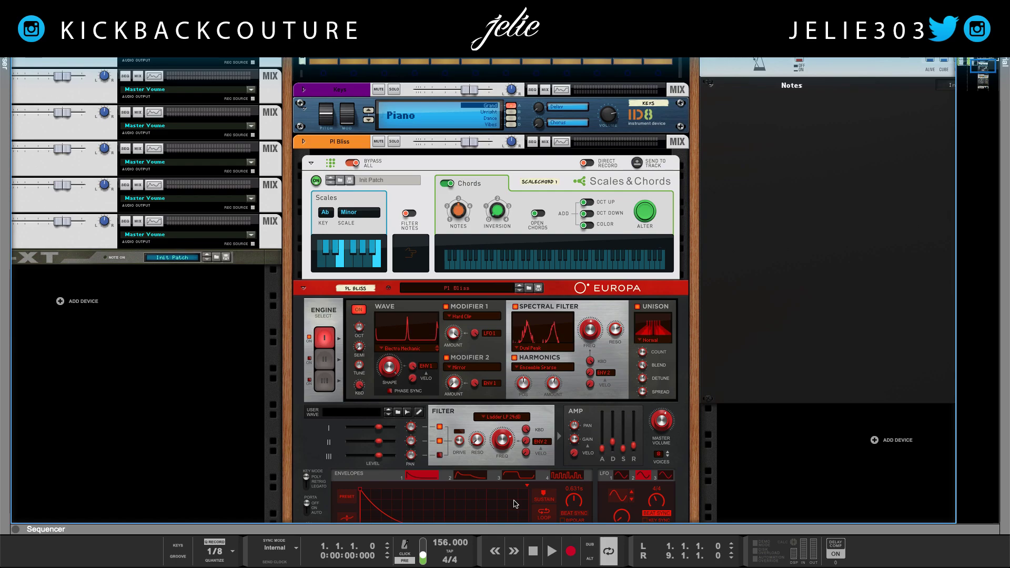
key("space")
scroll(267, 435, "down", 5)
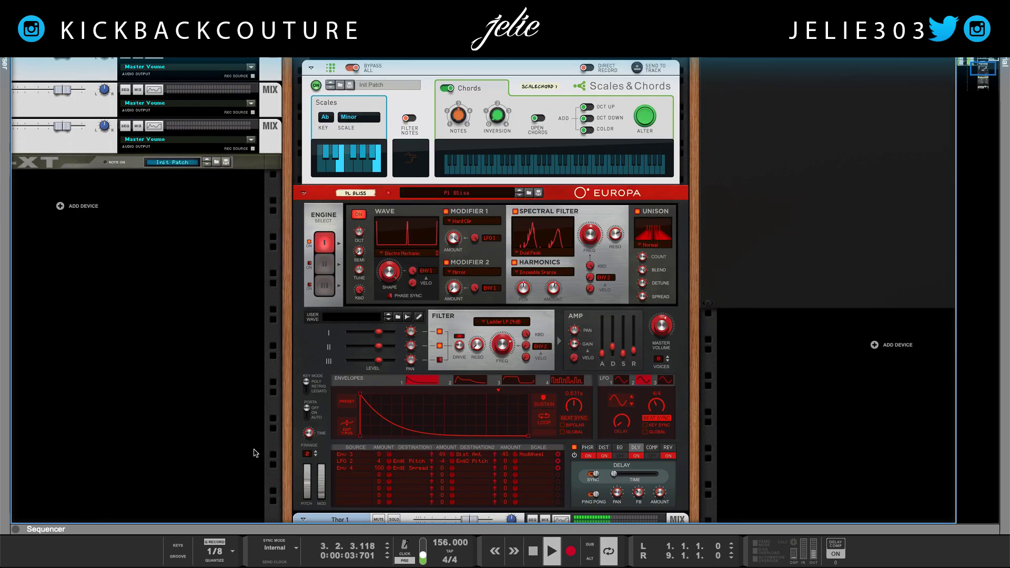
scroll(253, 450, "down", 4)
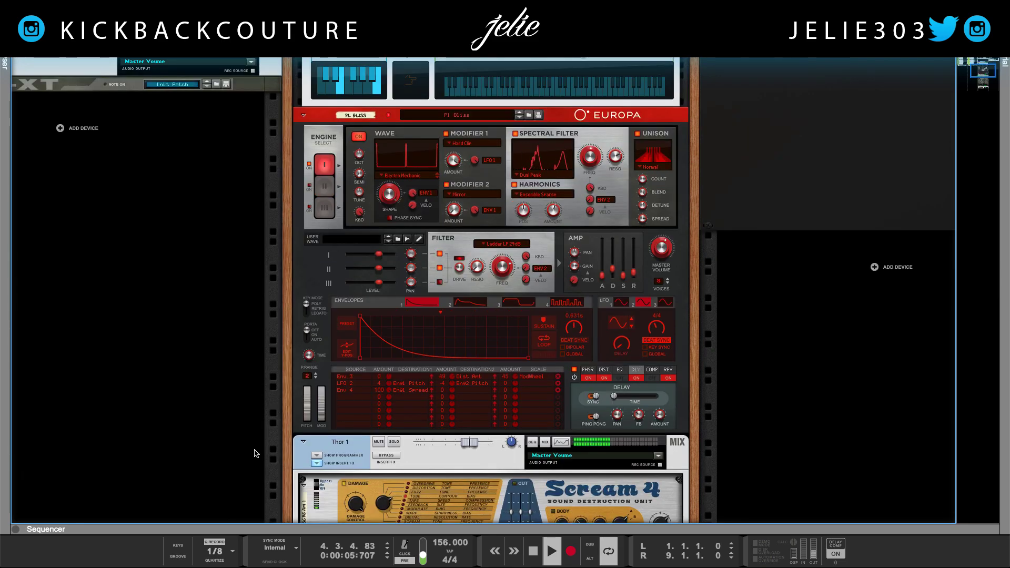
key("space")
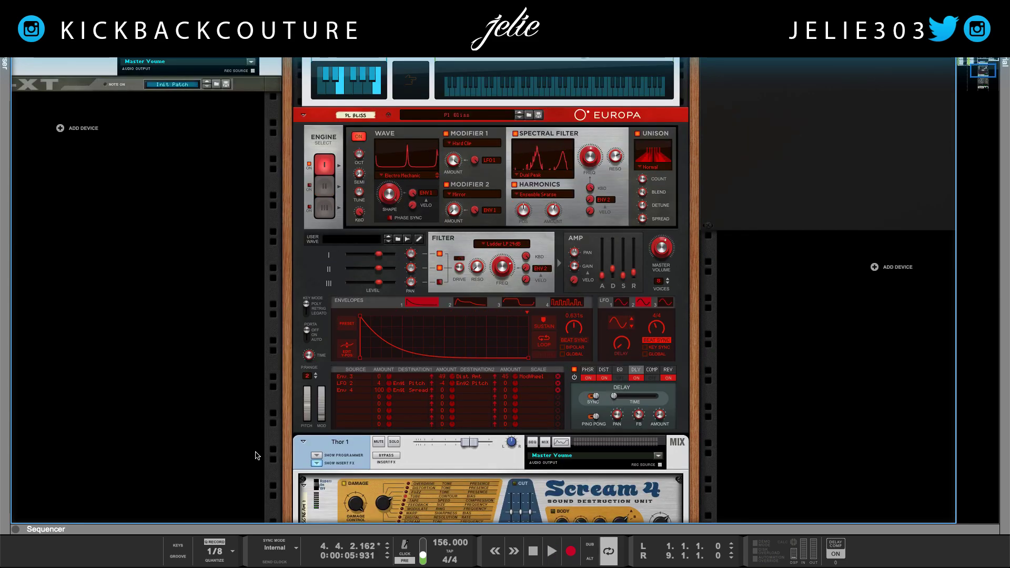
Create an automation lane for Thor's Filter 3 frequency knob in the rack and remove it again
scroll(257, 455, "down", 11)
scroll(258, 456, "down", 6)
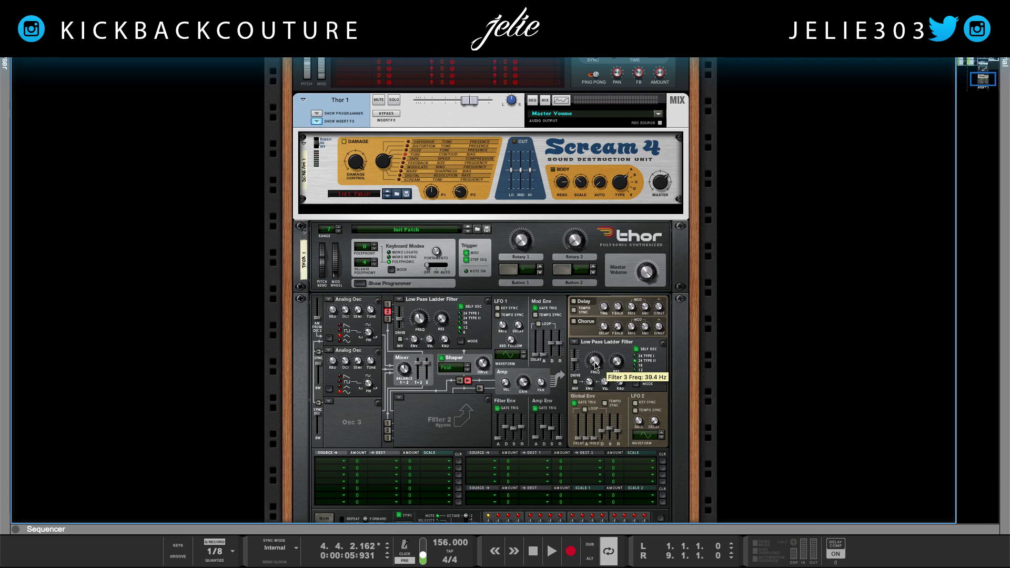
right_click(595, 363)
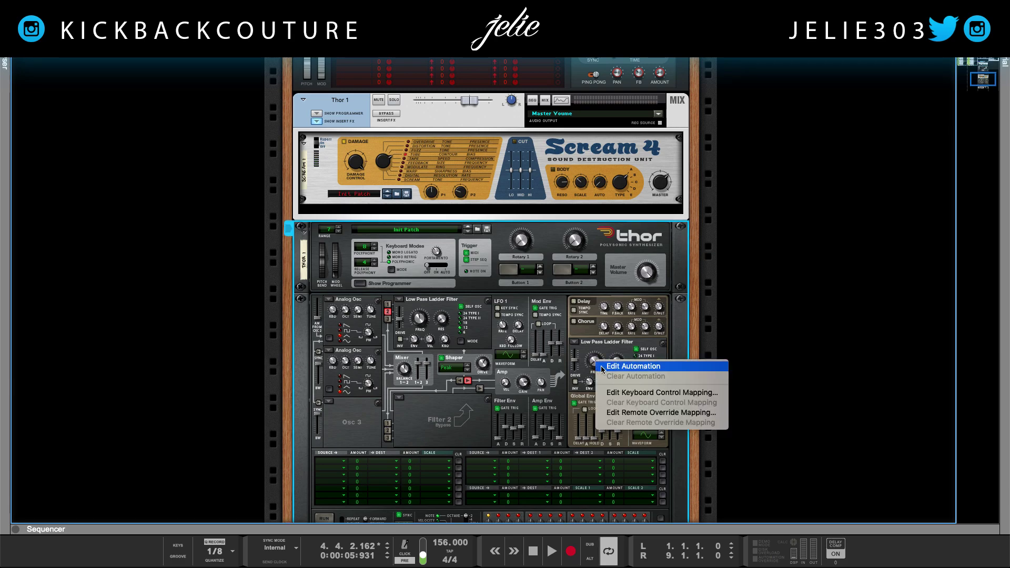
left_click(605, 366)
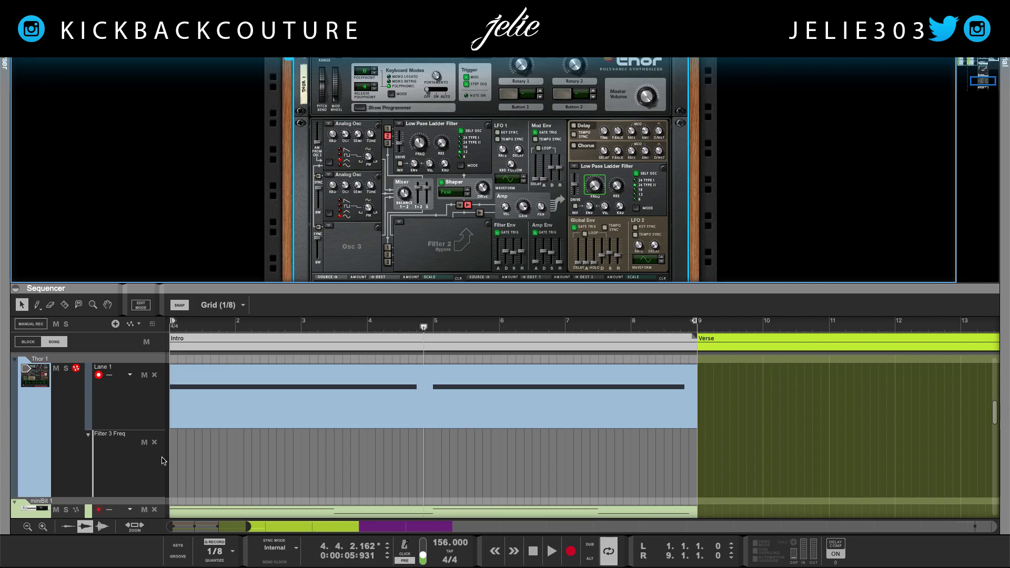
left_click(154, 443)
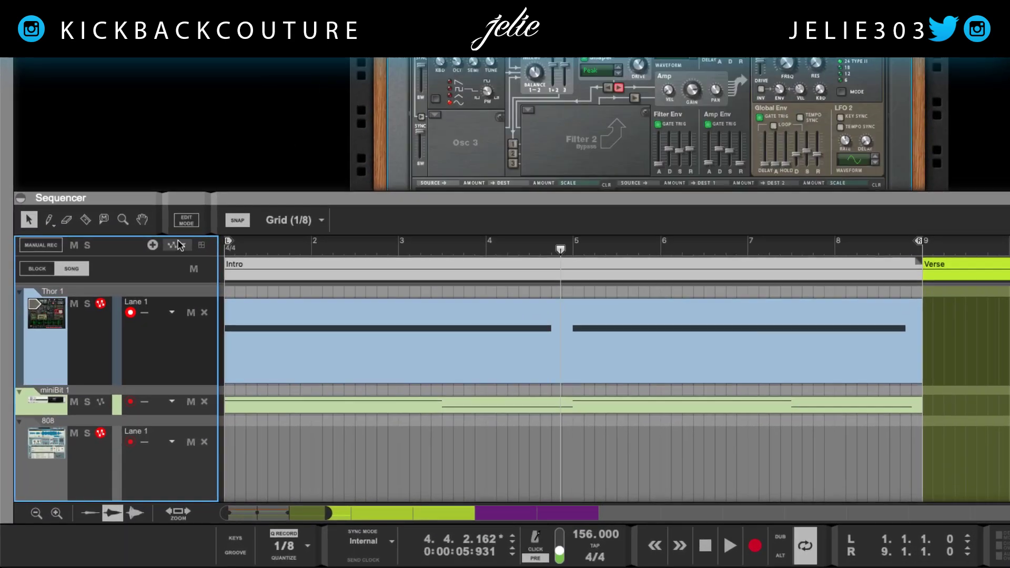
Add a Filter 3 Freq automation lane to the Thor 1 track from the sequencer's list of parameters
left_click(178, 244)
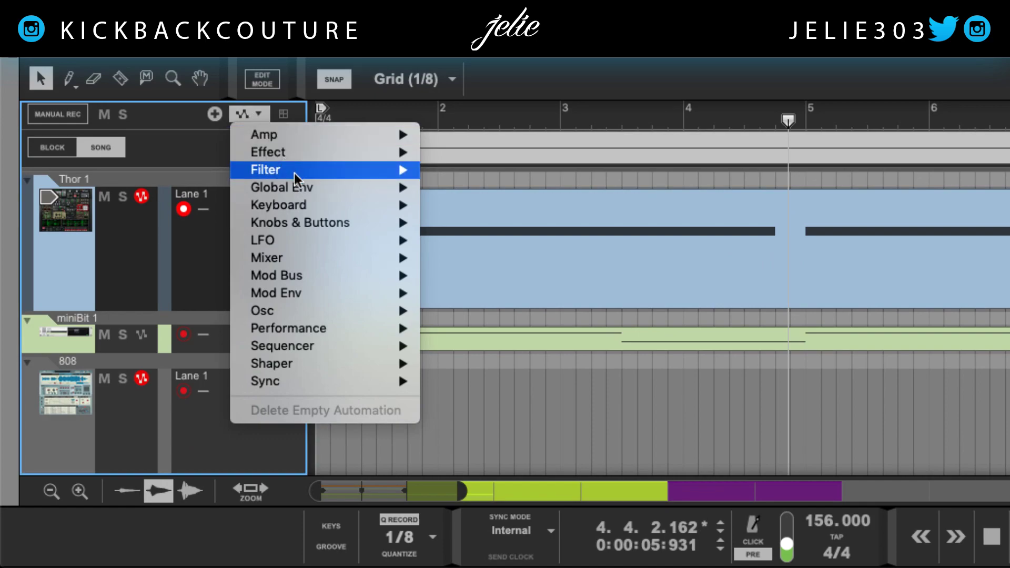
mouse_move(298, 176)
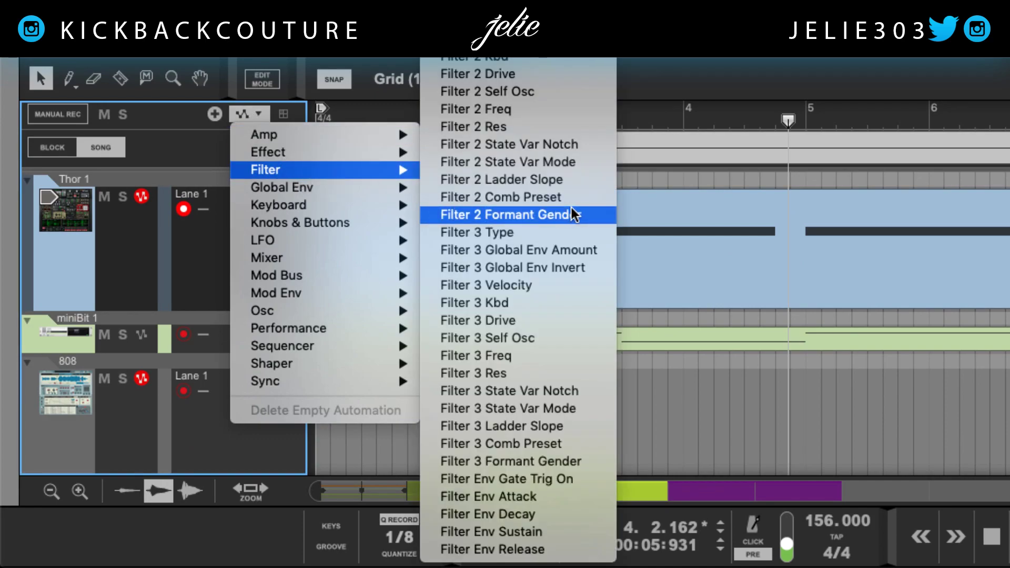
left_click(583, 357)
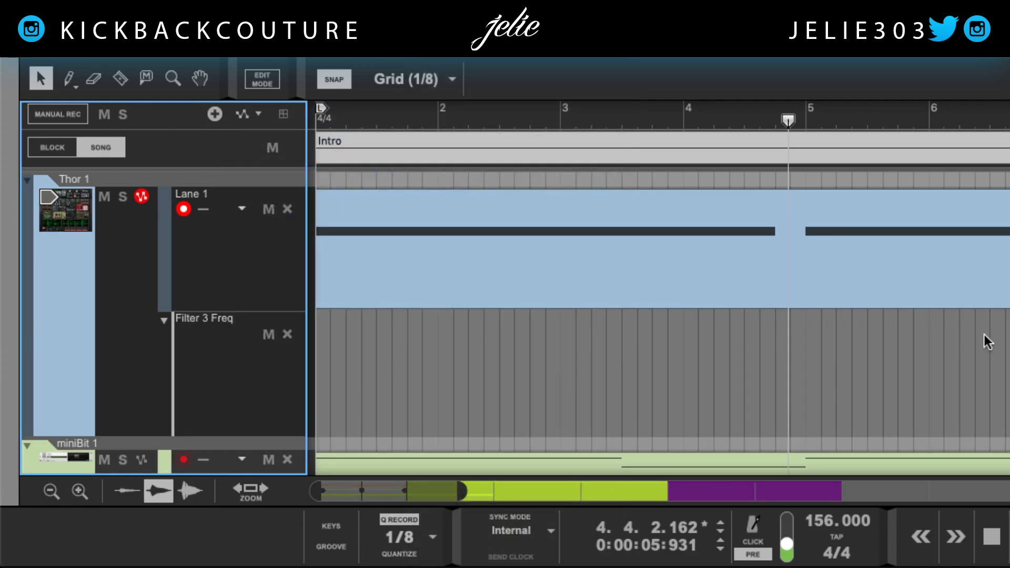
Draw an automation clip over the Intro from bar 1 to bar 9 in the Filter 3 Freq lane and open it
key("w")
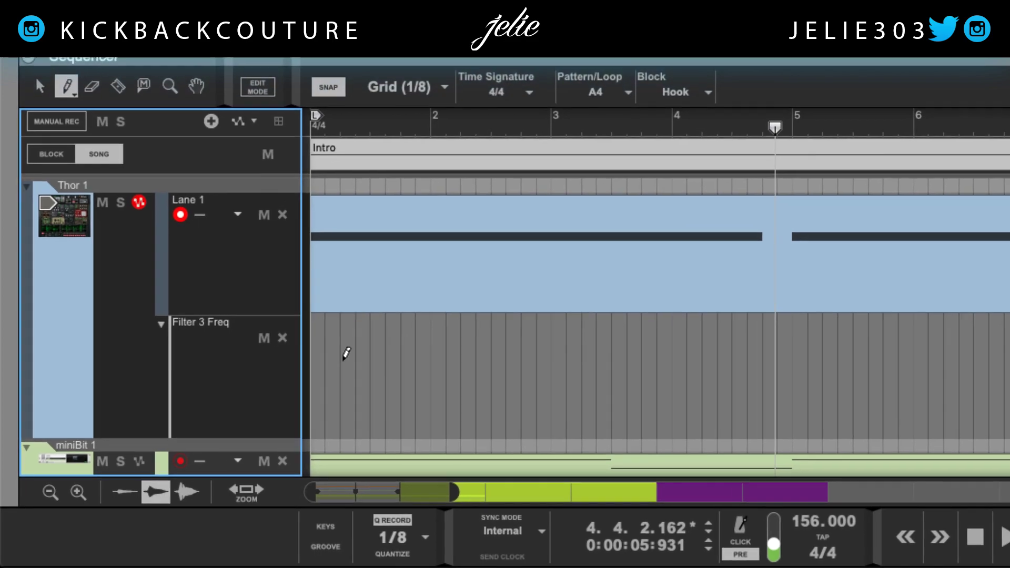
left_click_drag(319, 357, 873, 360)
left_click_drag(472, 455, 697, 465)
key("q")
double_click(434, 451)
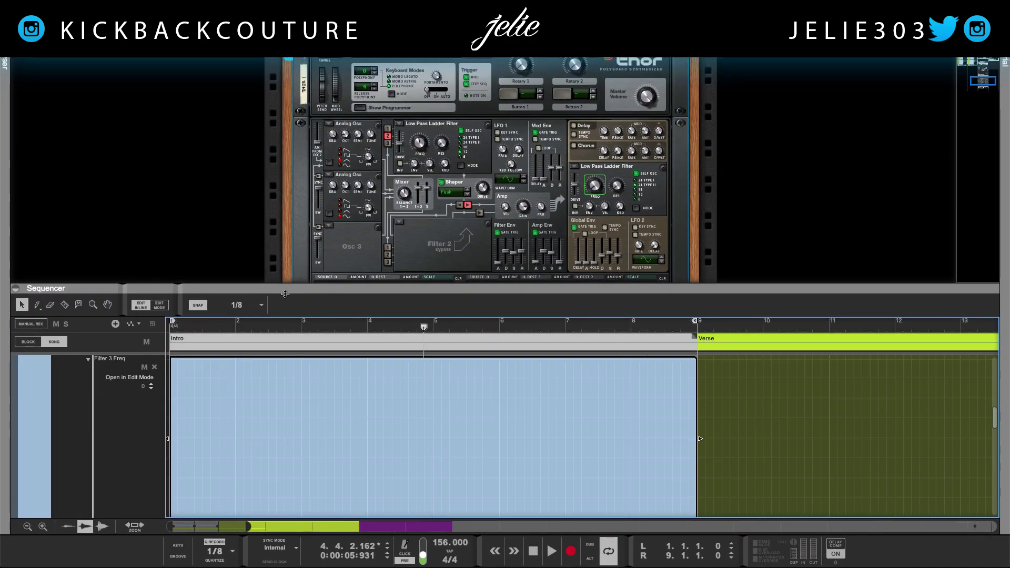
Set the Thor 1 track color to Dark Blue
right_click(20, 420)
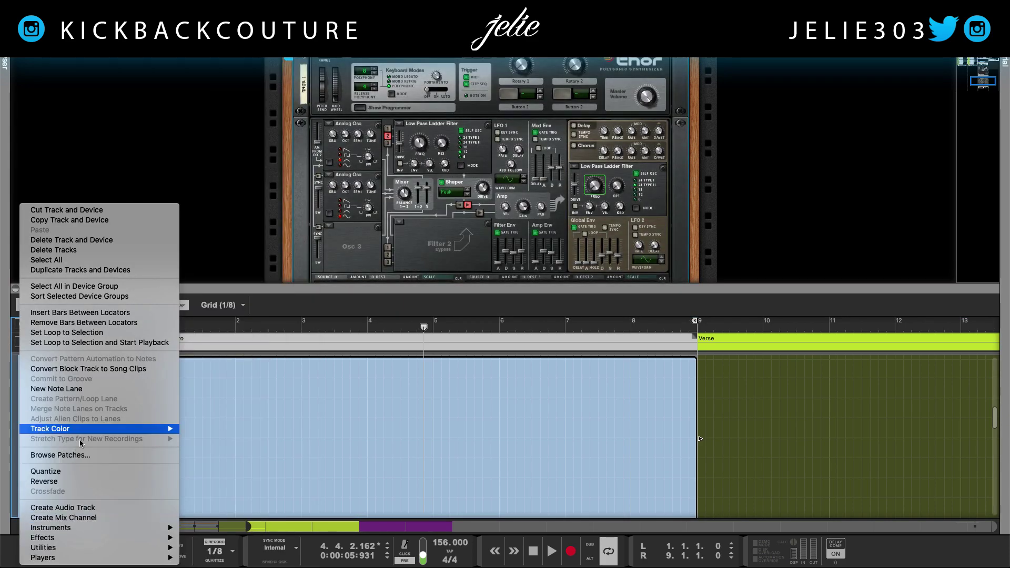
mouse_move(160, 430)
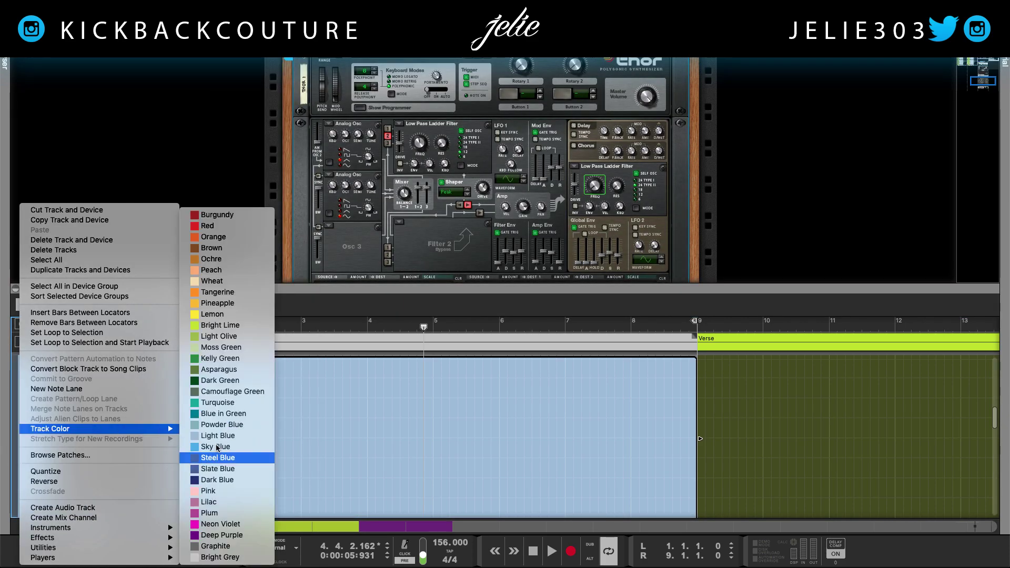
left_click(238, 479)
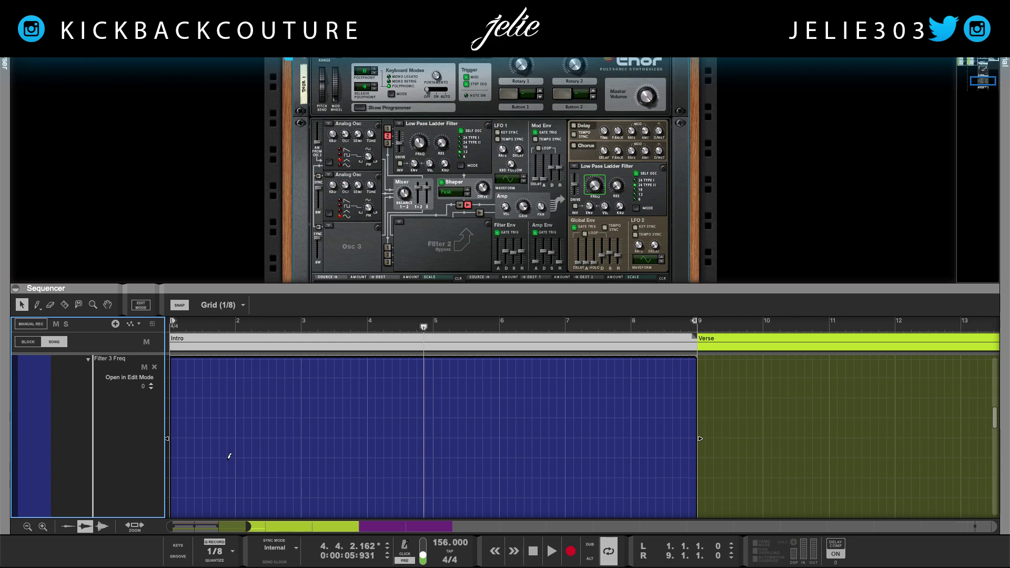
Enlarge the sequencer area and play the Intro from the start to find where the filter should open
key("w")
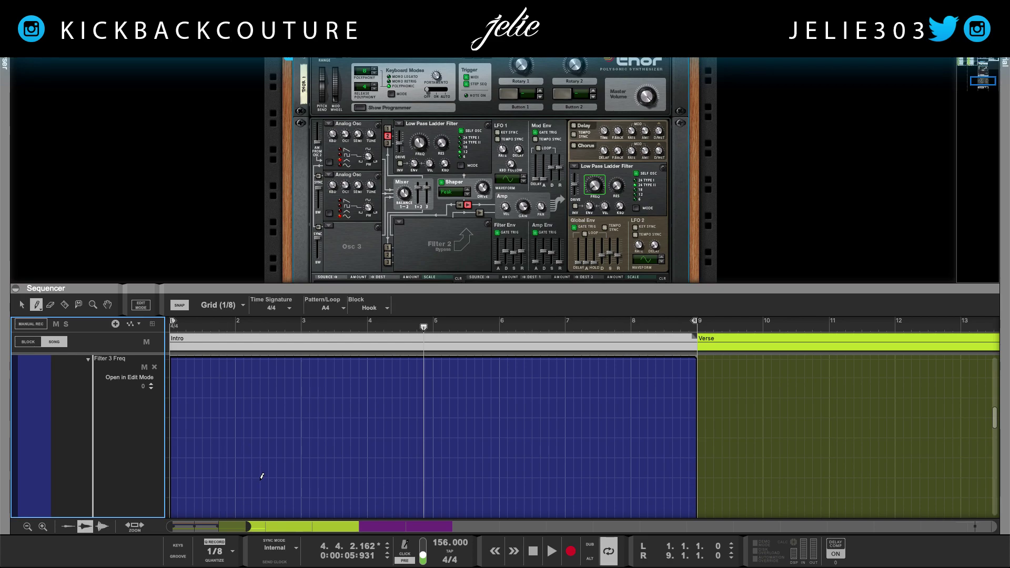
scroll(261, 476, "down", 1)
left_click_drag(356, 295, 360, 243)
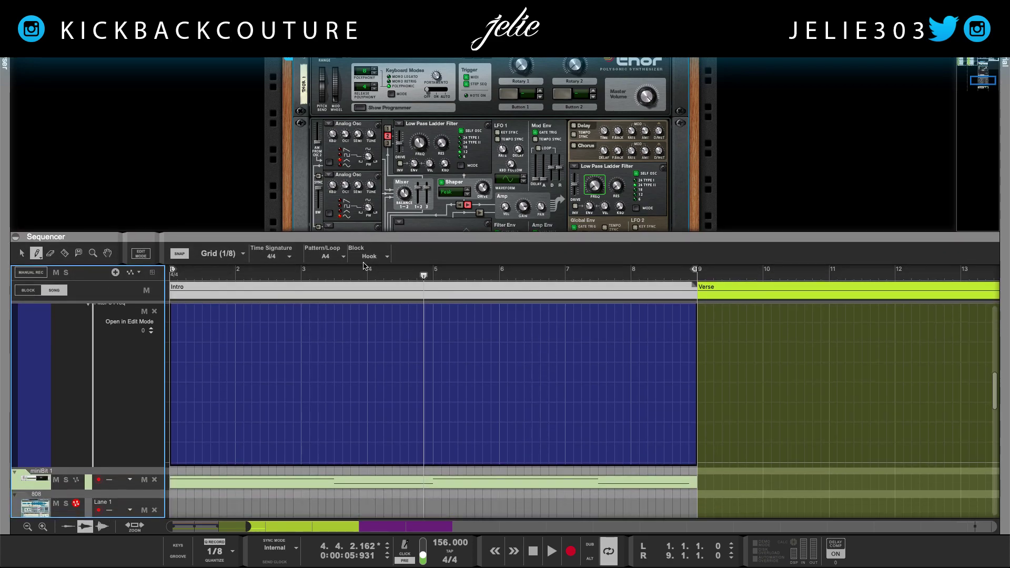
key("shift+Return")
key("space")
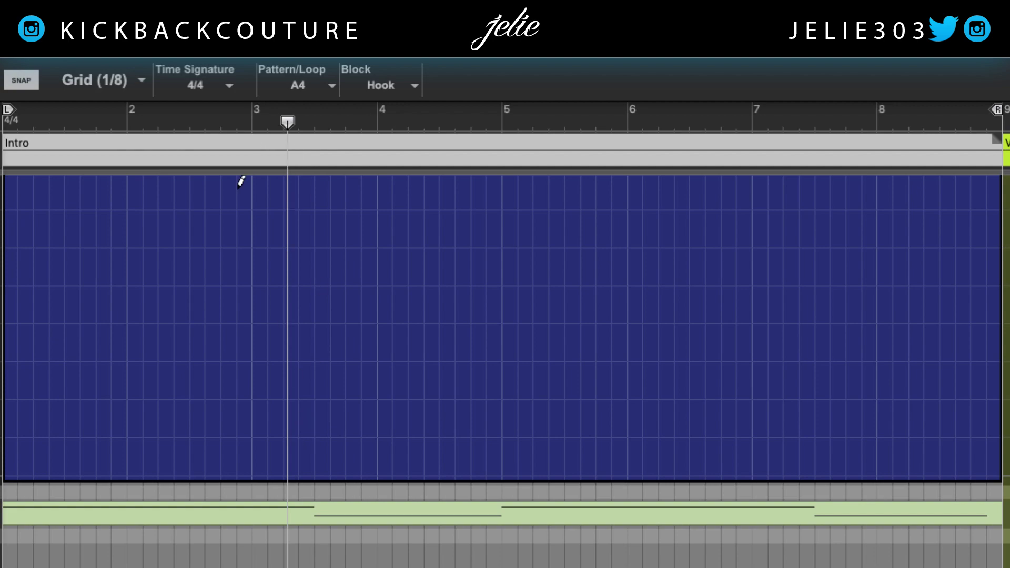
Draw a Filter 3 Freq peak at value 127 from bar 3 to 3.2.1.0 and play that passage
left_click(253, 476)
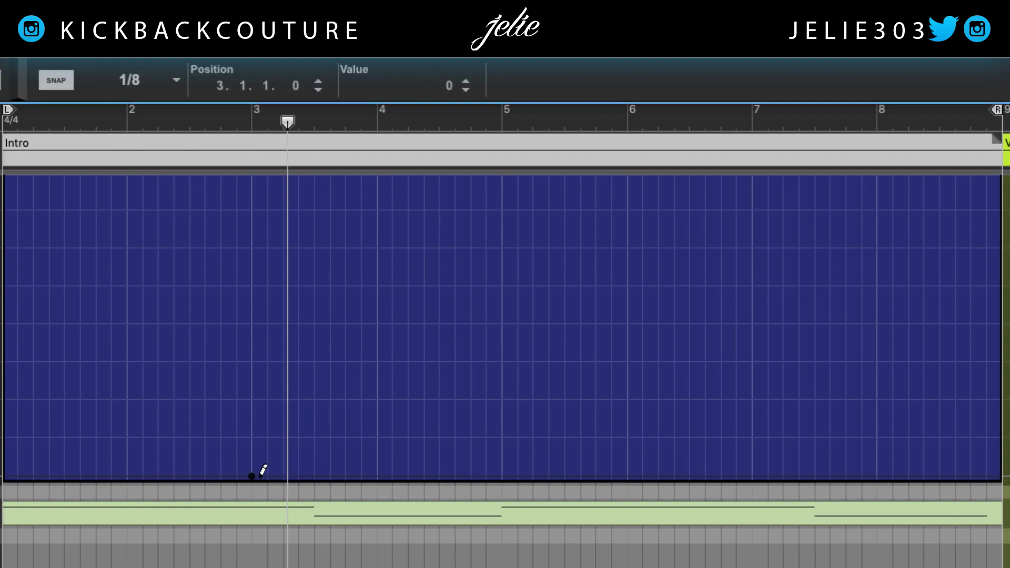
mouse_move(261, 455)
left_mouse_down()
mouse_move(272, 390)
mouse_move(262, 169)
left_mouse_up()
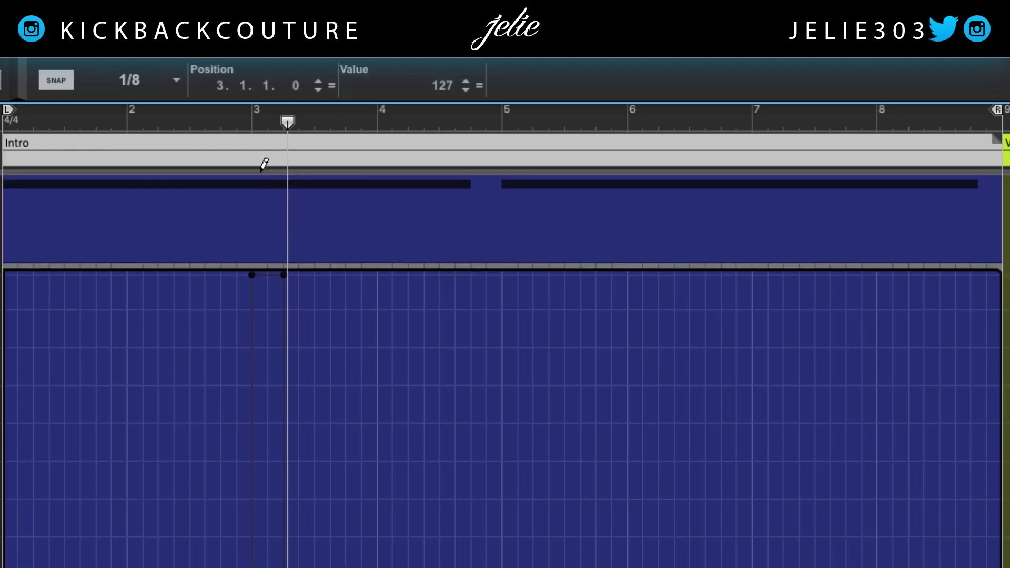
left_click(221, 116)
key("space")
scroll(218, 303, "down", 3)
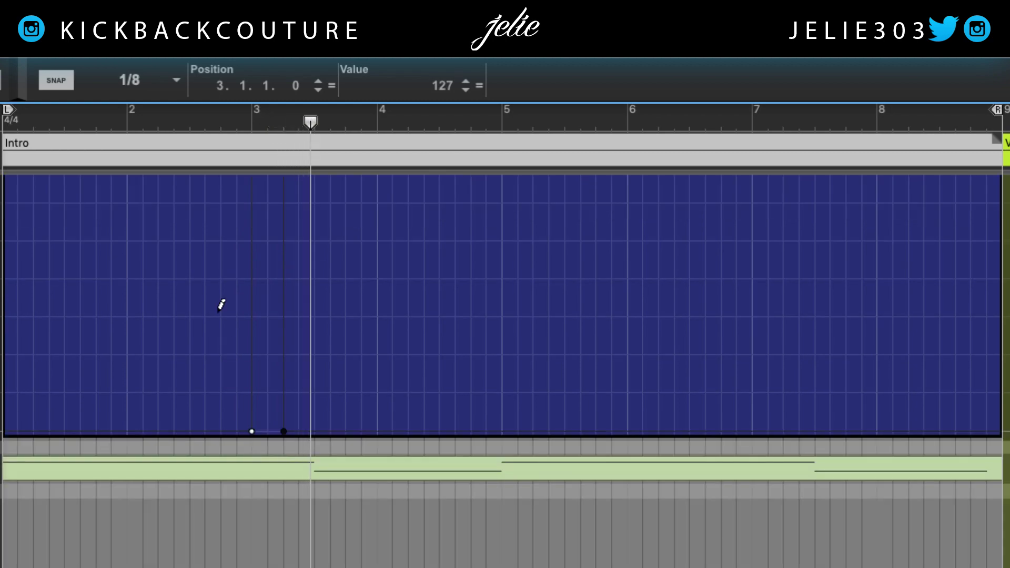
left_click_drag(111, 121, 4, 121)
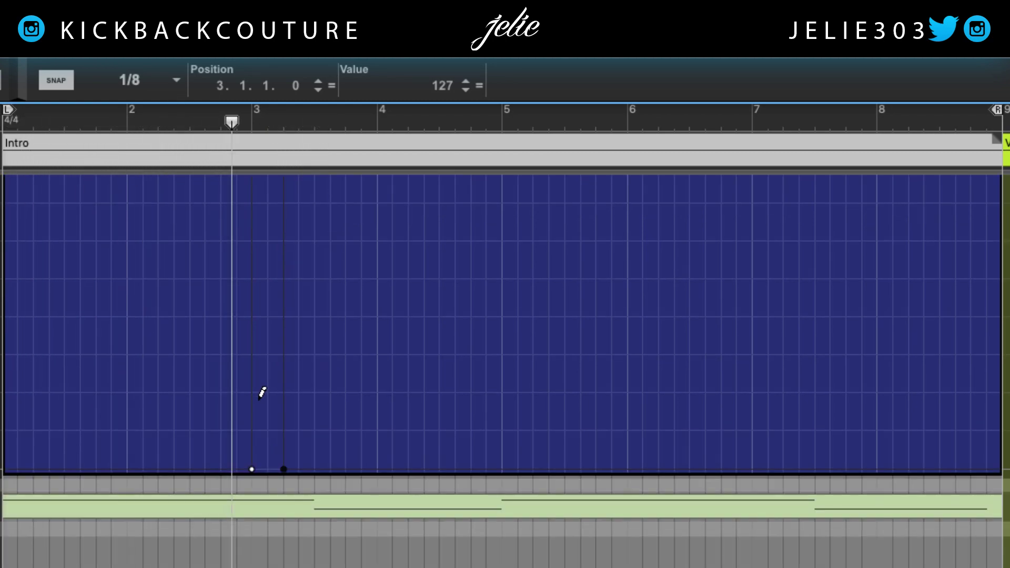
scroll(267, 402, "up", 3)
scroll(280, 368, "down", 1)
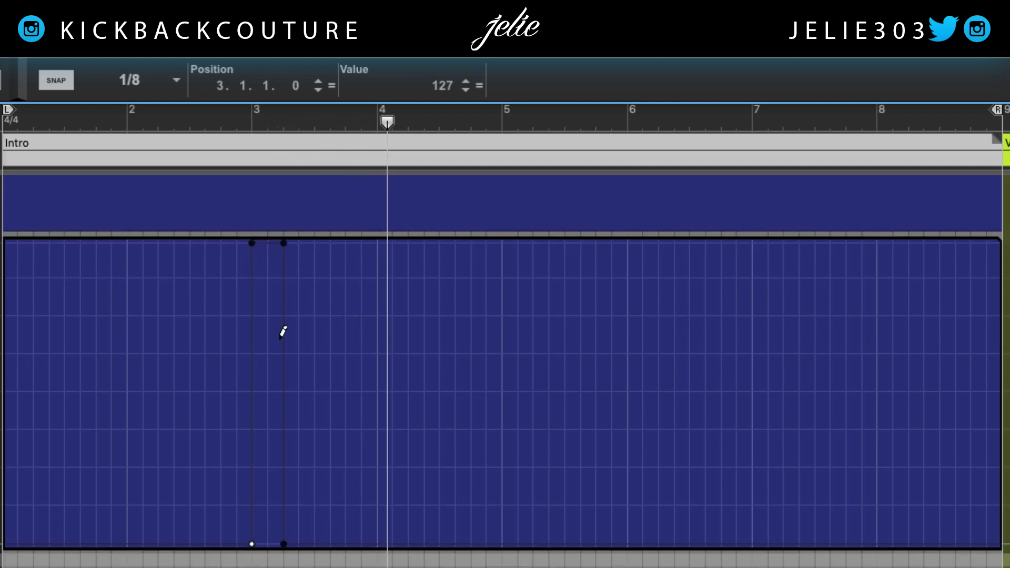
Shorten the filter peak by moving its upper and lower end points to position 3.1.3.0
left_click_drag(299, 249, 270, 560)
right_click(303, 267)
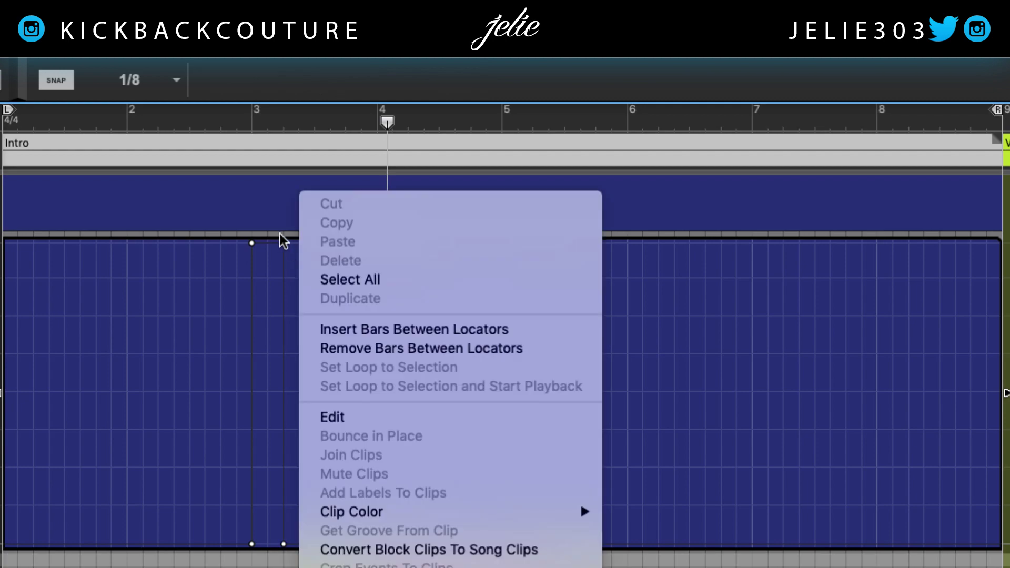
left_click(288, 275)
left_click_drag(299, 267, 262, 236)
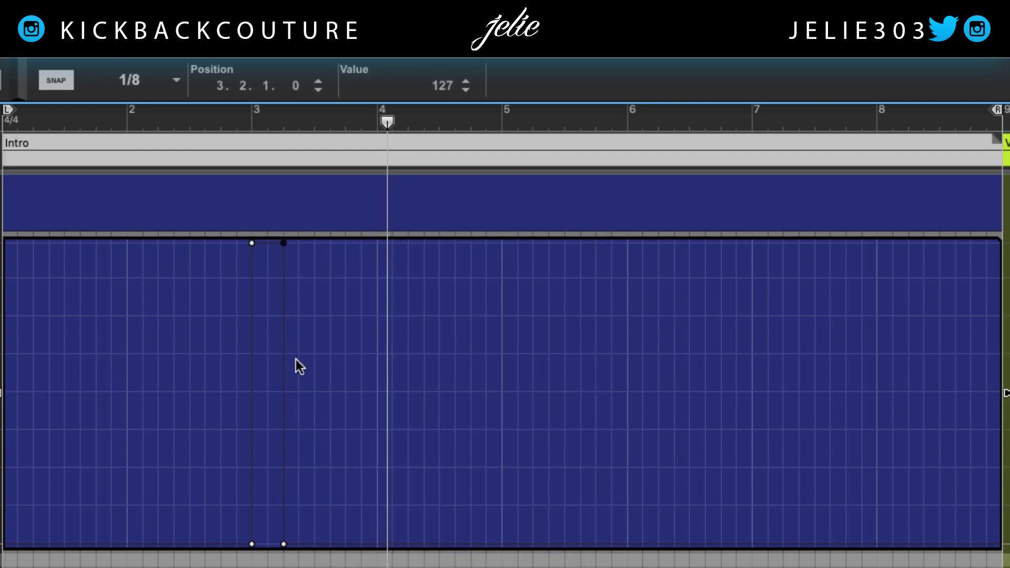
left_click_drag(315, 460, 275, 555)
left_click(283, 246)
left_click_drag(300, 468, 280, 557)
left_click(242, 86)
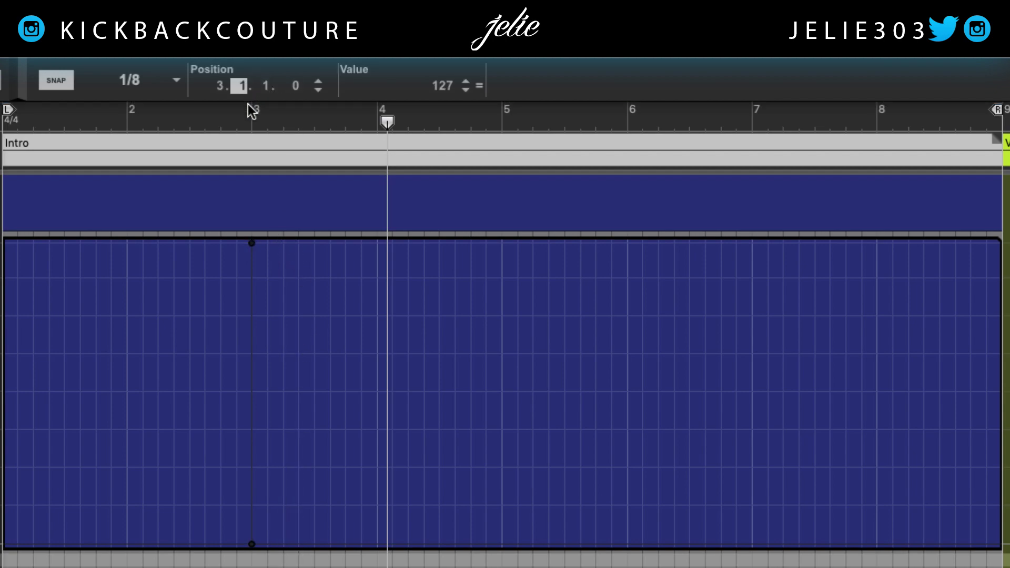
left_click_drag(262, 86, 266, 125)
Play from just before bar 3 and again from the start to hear the shortened filter peak
left_click(221, 120)
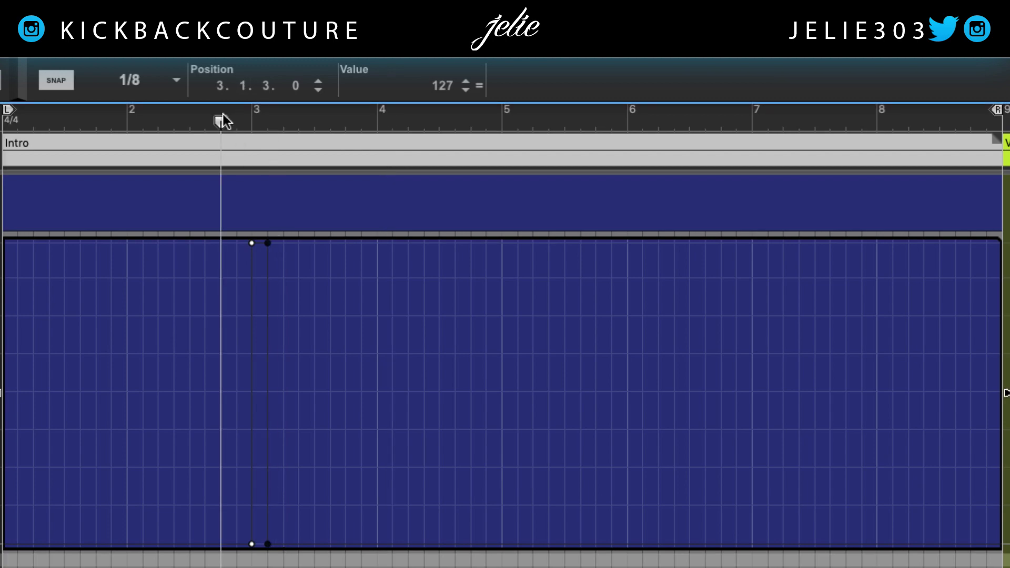
key("space")
key("space")
key("shift+Return")
key("space")
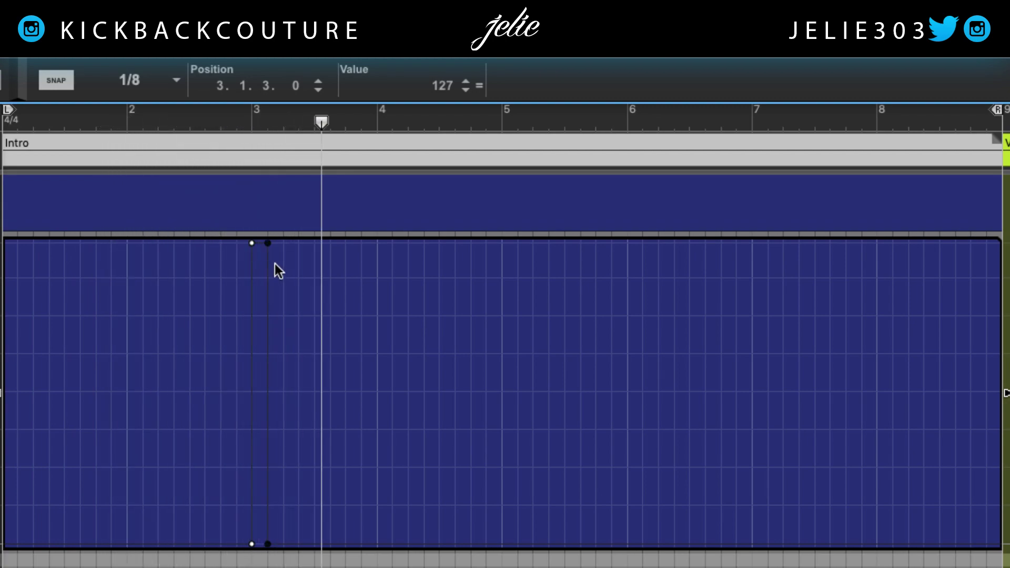
Draw a second Filter 3 Freq peak at value 127 starting at 3.2.1.0, one eighth note long, and start playback from the beginning
left_click(285, 285)
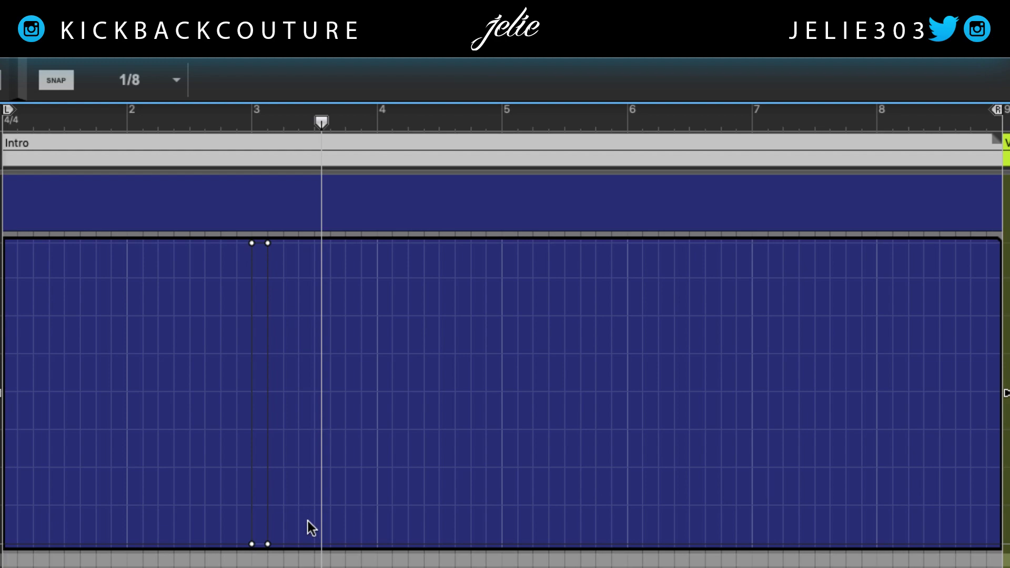
left_click(287, 546)
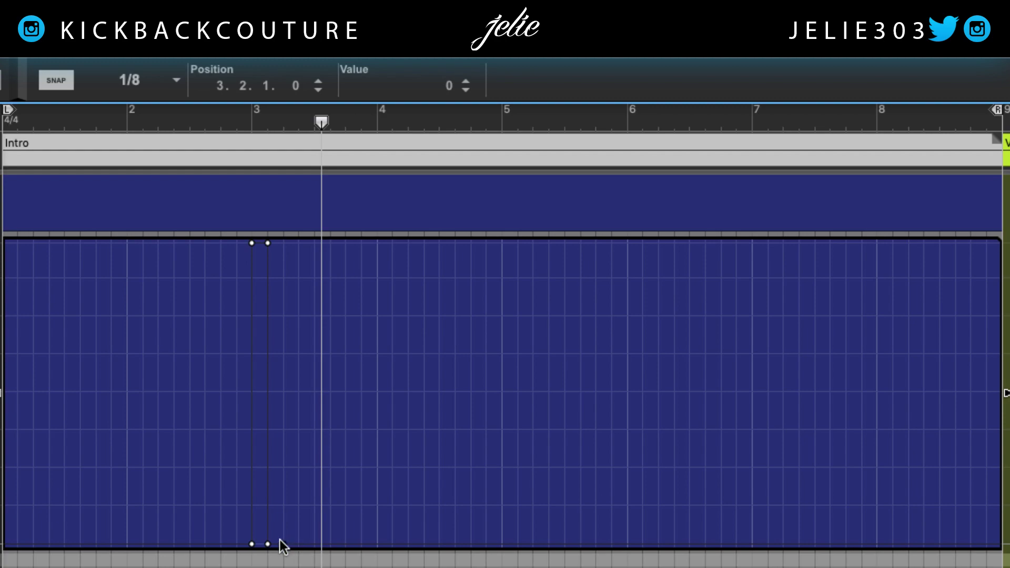
mouse_move(286, 532)
left_mouse_down()
mouse_move(302, 507)
mouse_move(294, 476)
left_mouse_up()
key("ctrl+z")
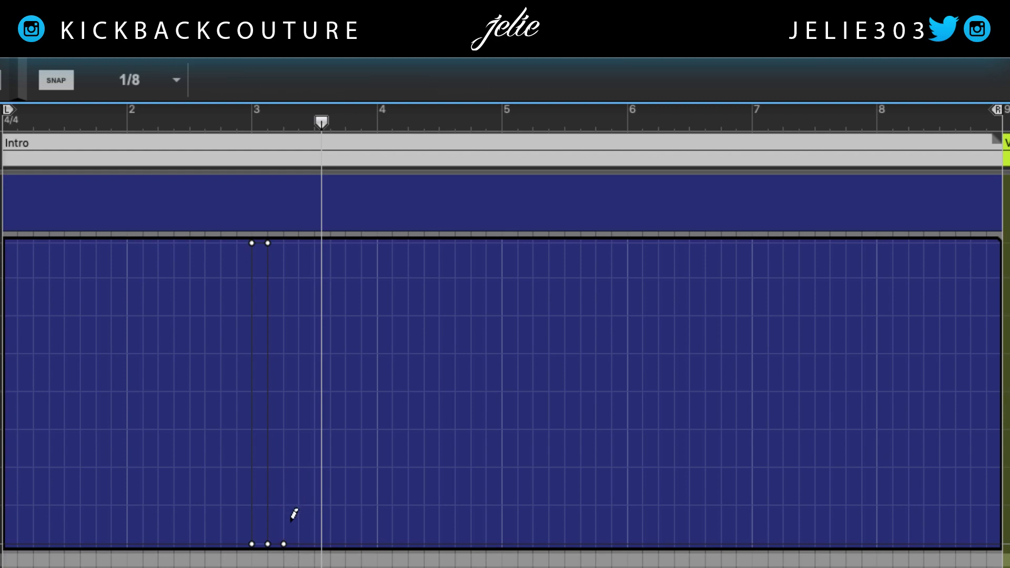
left_click(285, 525)
mouse_move(288, 516)
left_mouse_down()
mouse_move(285, 265)
mouse_move(301, 238)
mouse_move(304, 246)
left_mouse_up()
key("ctrl+z")
mouse_move(292, 534)
left_mouse_down()
mouse_move(290, 401)
mouse_move(310, 384)
mouse_move(282, 413)
left_mouse_up()
key("q")
left_click_drag(415, 84, 415, 48)
key("shift+Return")
key("space")
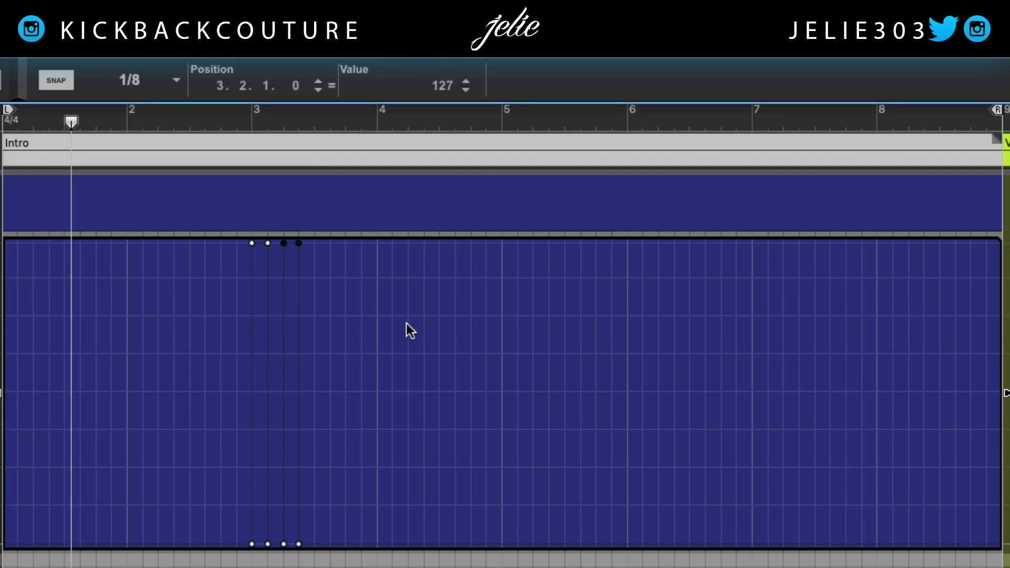
Stop playback, set the Thor 1 track color to Sky Blue, and return to the song start
left_click(110, 354)
key("space")
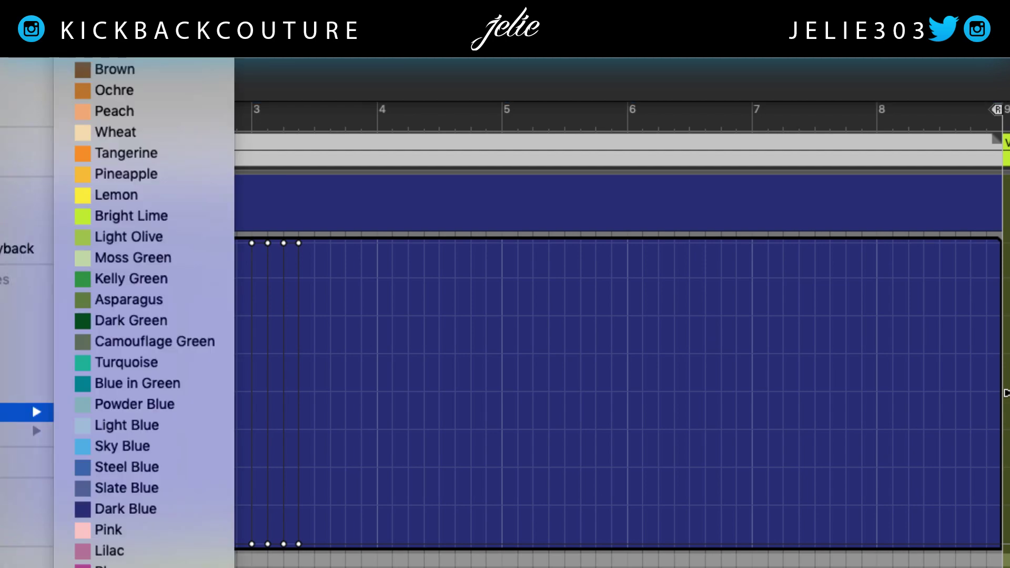
left_click(118, 445)
key("shift+Return")
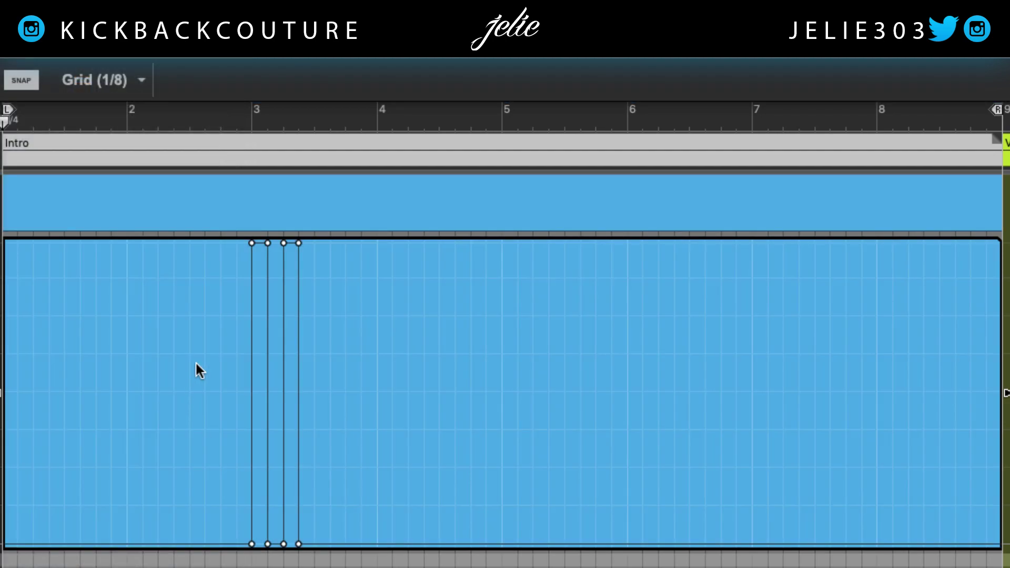
Play the Intro from the start to hear the two filter peaks in bar 3
key("space")
key("h")
key("h")
key("h")
key("h")
key("h")
key("h")
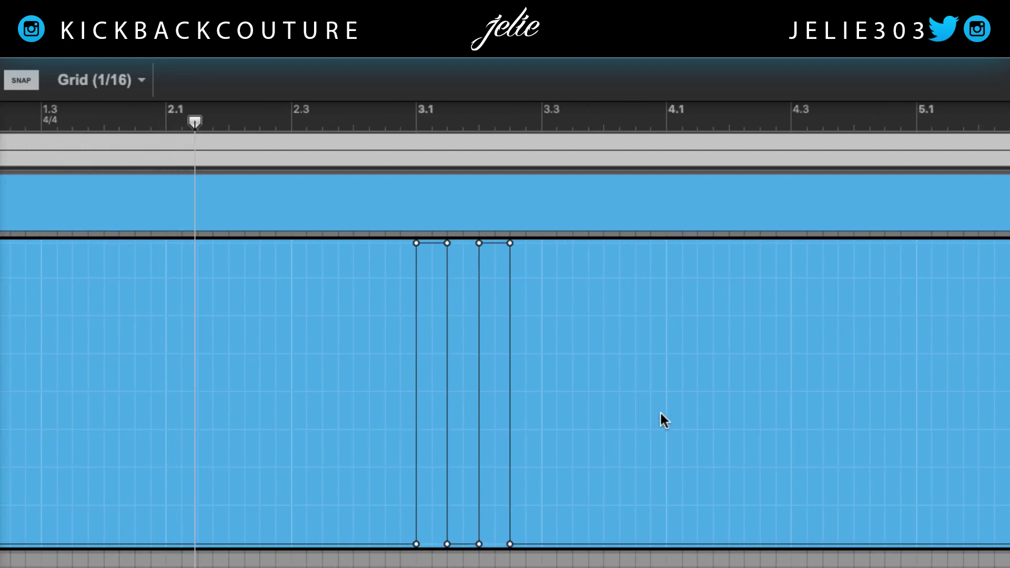
Delete the first filter peak's upper starting point at 3.1.1.0 and bend the sloped line into a steep curve that bulges upward
key("e")
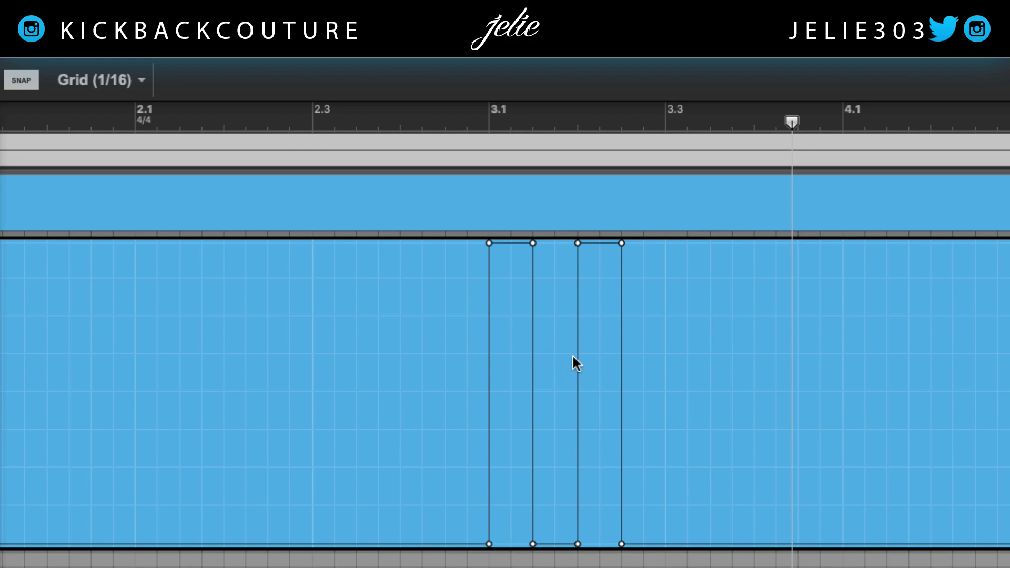
left_click(488, 242)
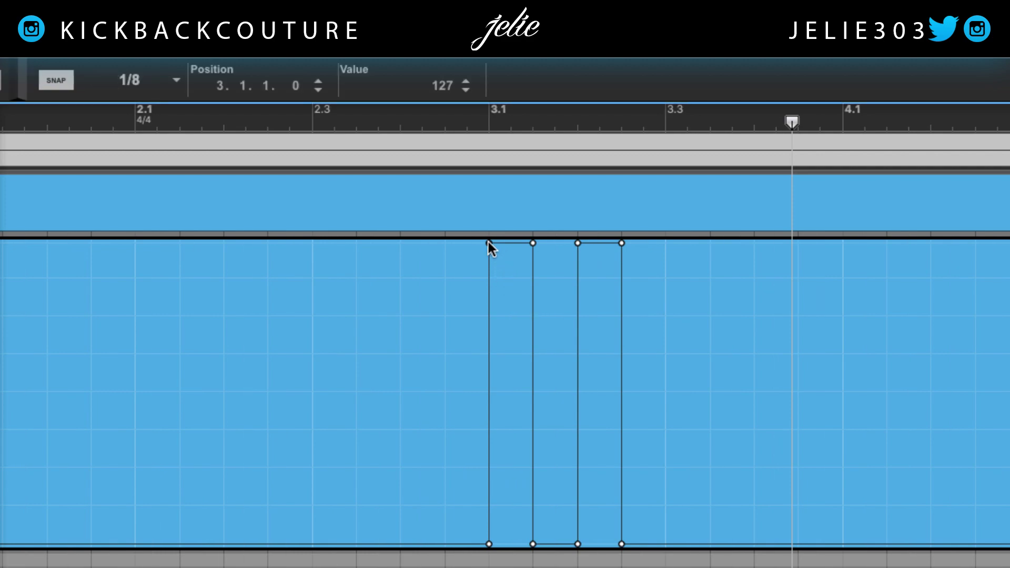
key("Delete")
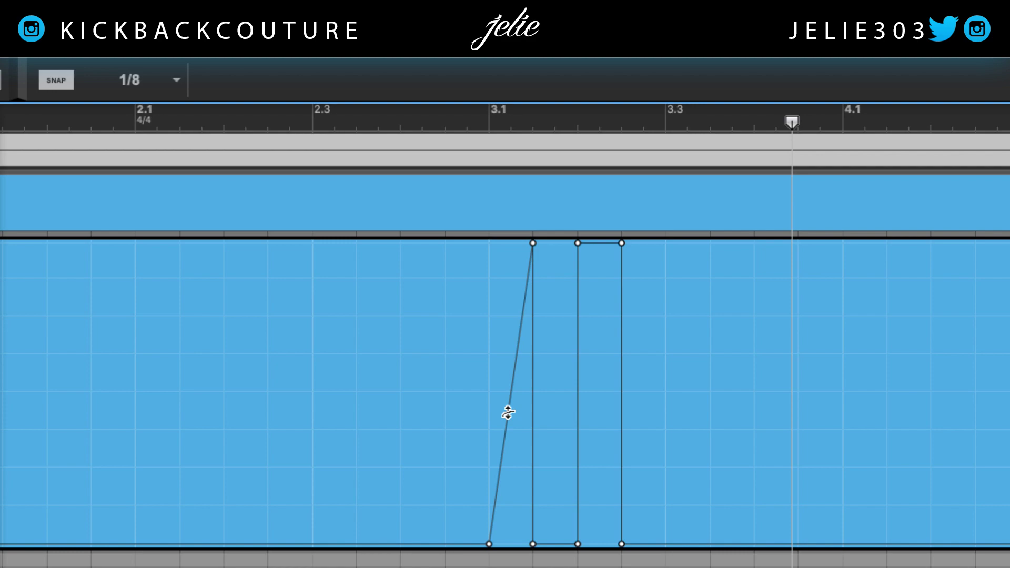
left_click_drag(508, 412, 389, 315)
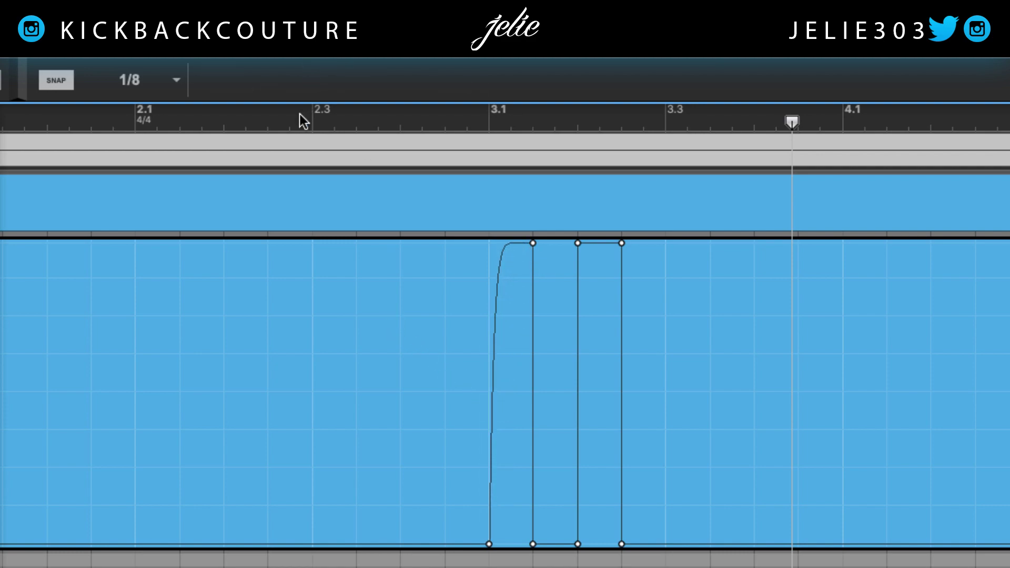
Play from the song start to hear the curved filter peak, and stop playback after it
left_click(1, 120)
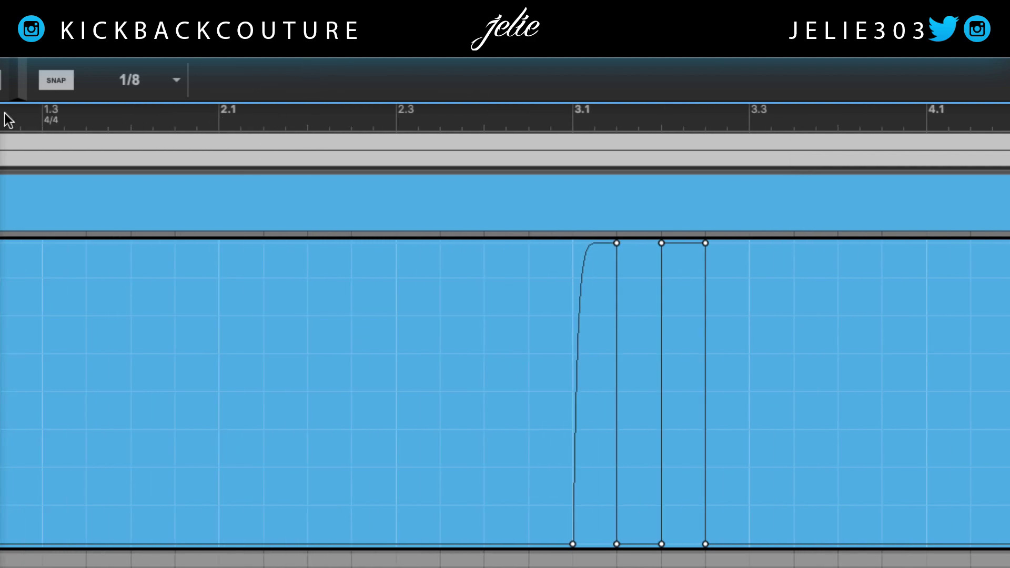
key("space")
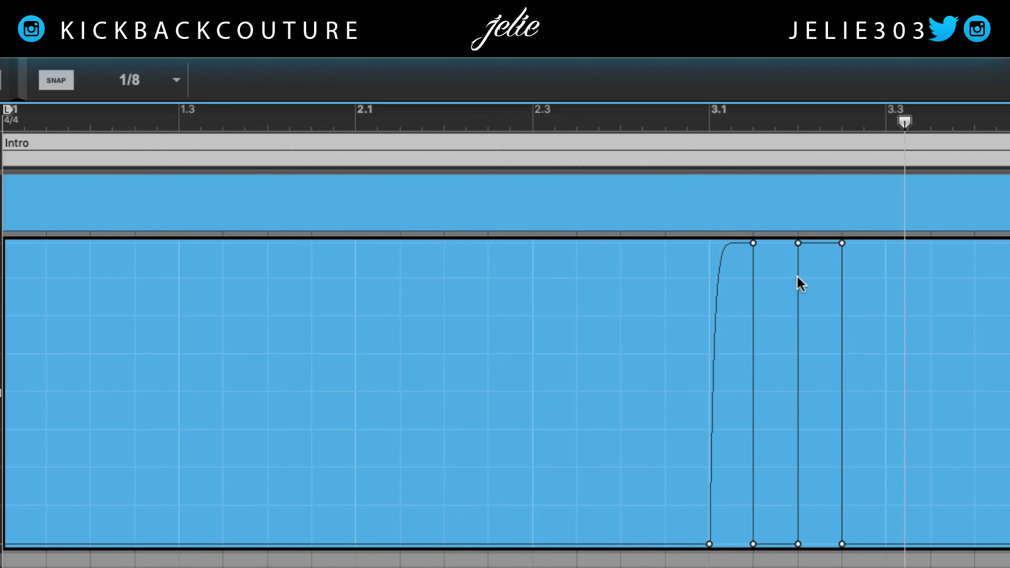
key("space")
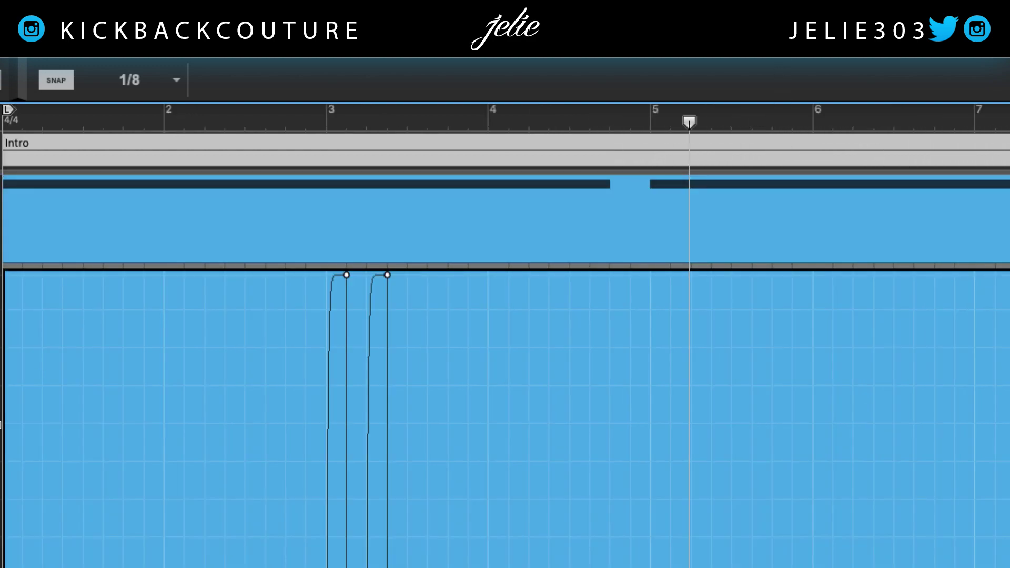
Shorten the Filter 3 Freq clip to end at bar 5, duplicate it to 5.1.1.0, and reopen the first clip
left_click_drag(1007, 414, 669, 428)
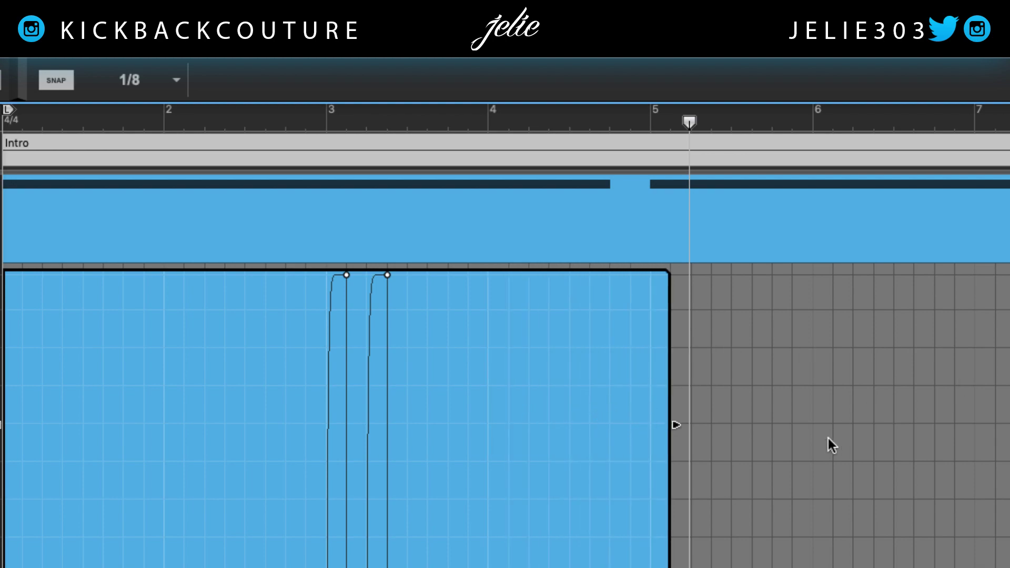
left_click_drag(659, 423, 656, 425)
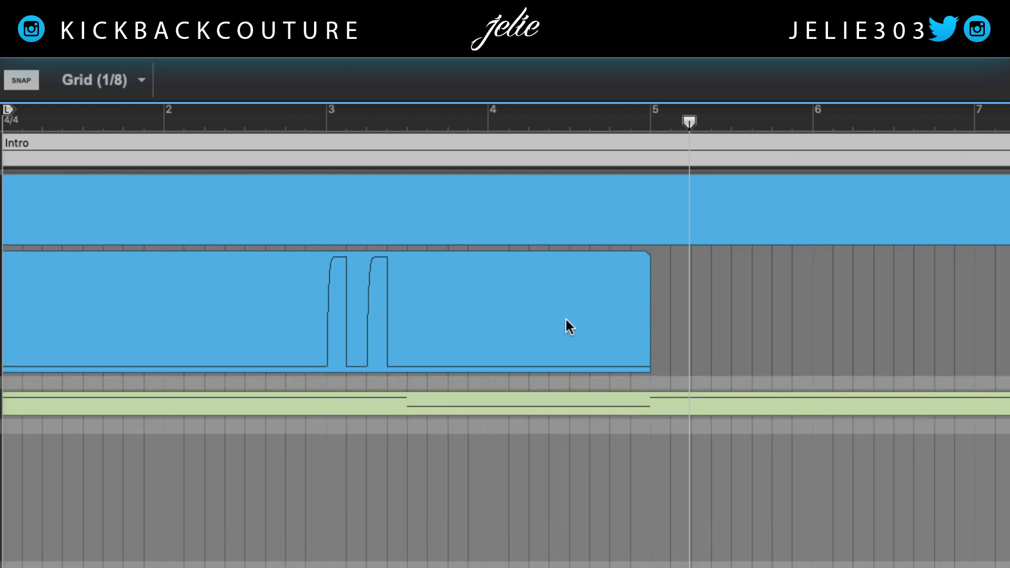
left_click(568, 307)
key("d")
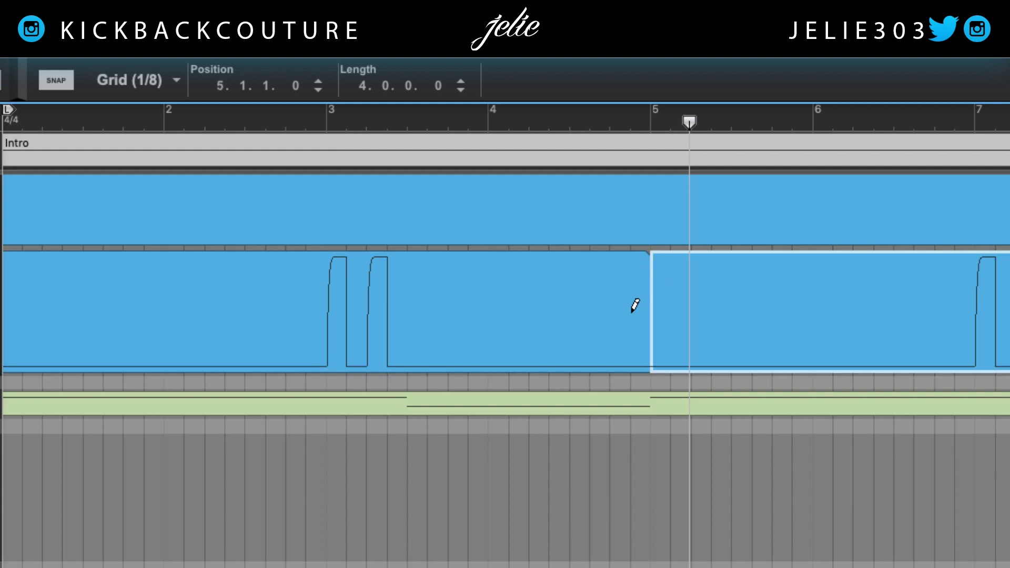
left_click(607, 488)
double_click(308, 310)
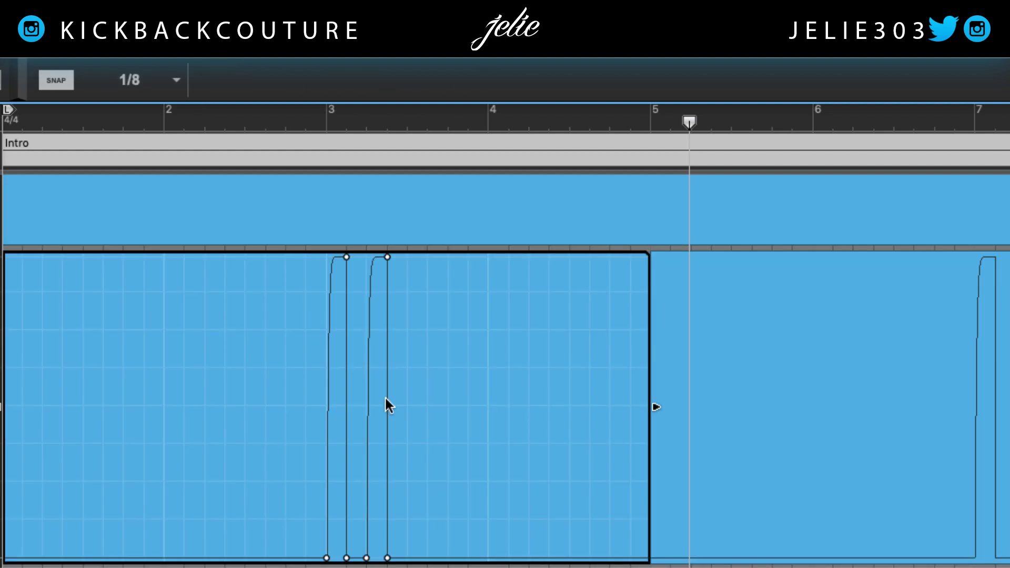
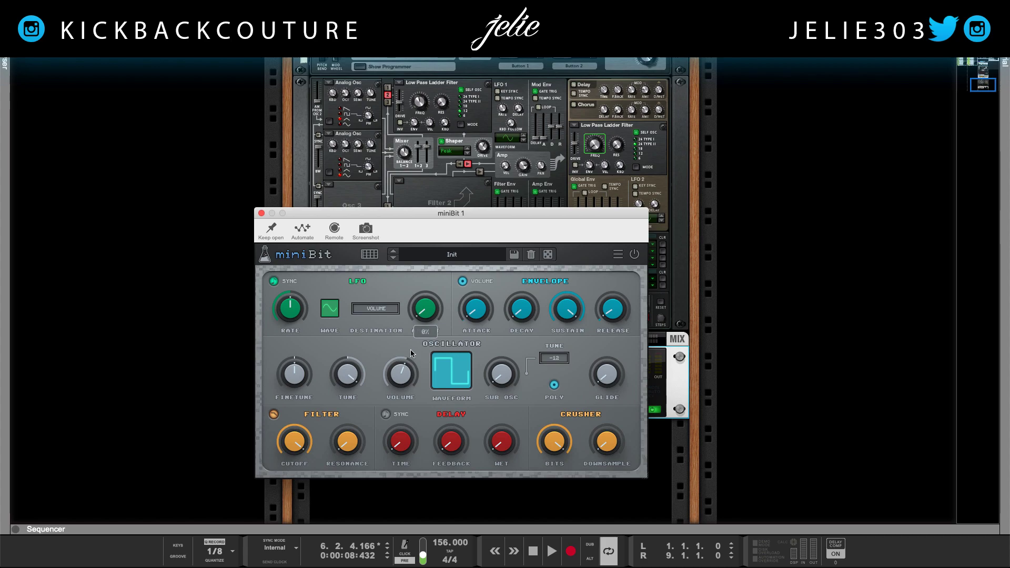
Try adding an automation lane for miniBit's LFO Amount with the plugin window's Automate function, and undo it
left_click(303, 228)
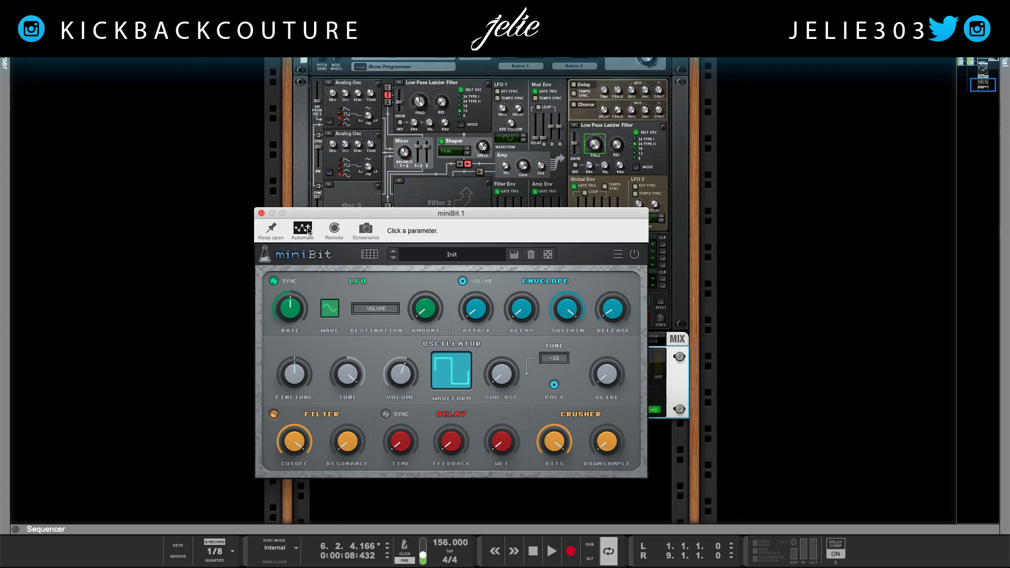
left_click(427, 311)
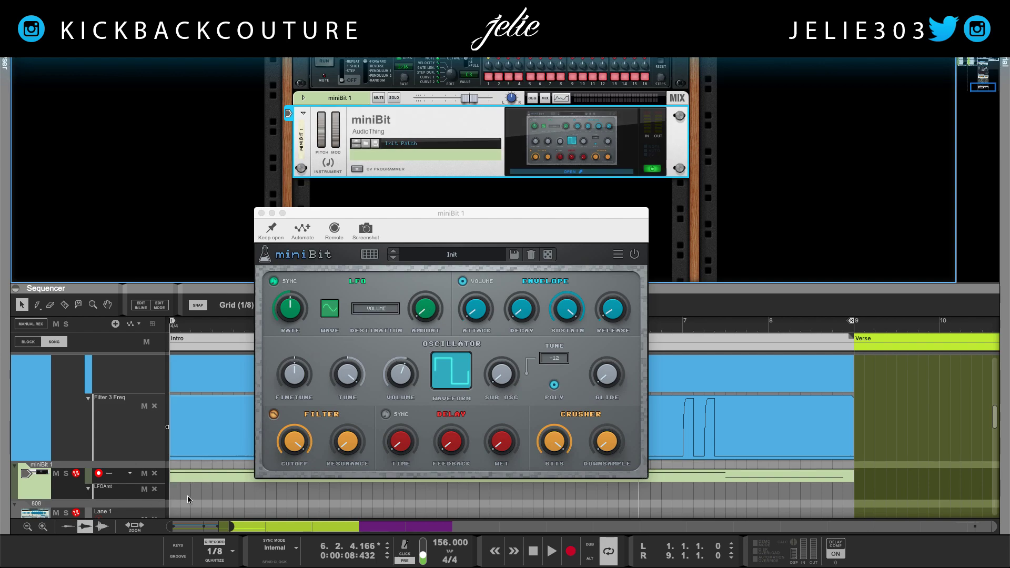
key("super+z")
Add an LFOAmt automation lane from Group 1 to the miniBit 1 track
scroll(55, 502, "down", 4)
left_click(38, 490)
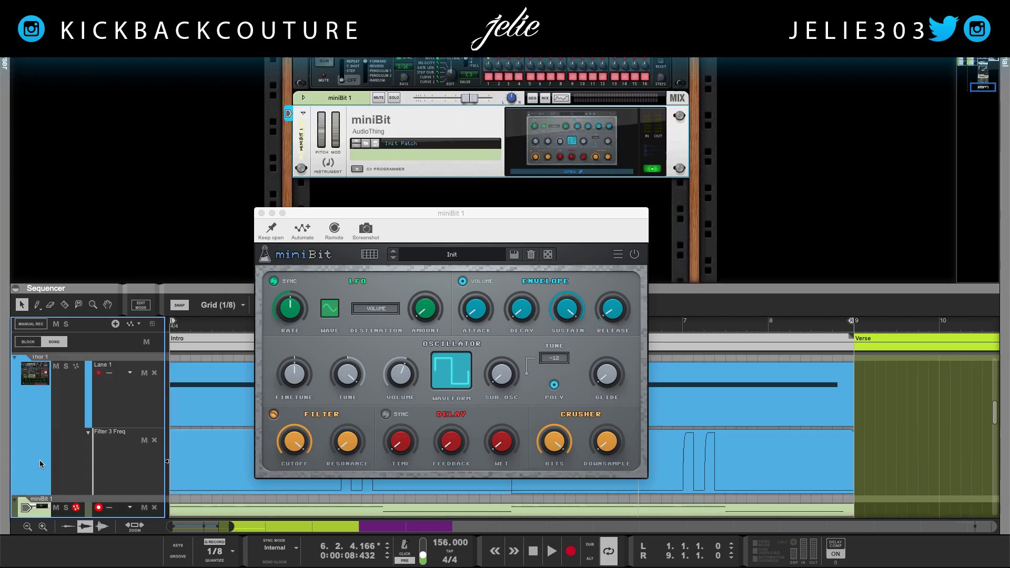
scroll(38, 490, "down", 1)
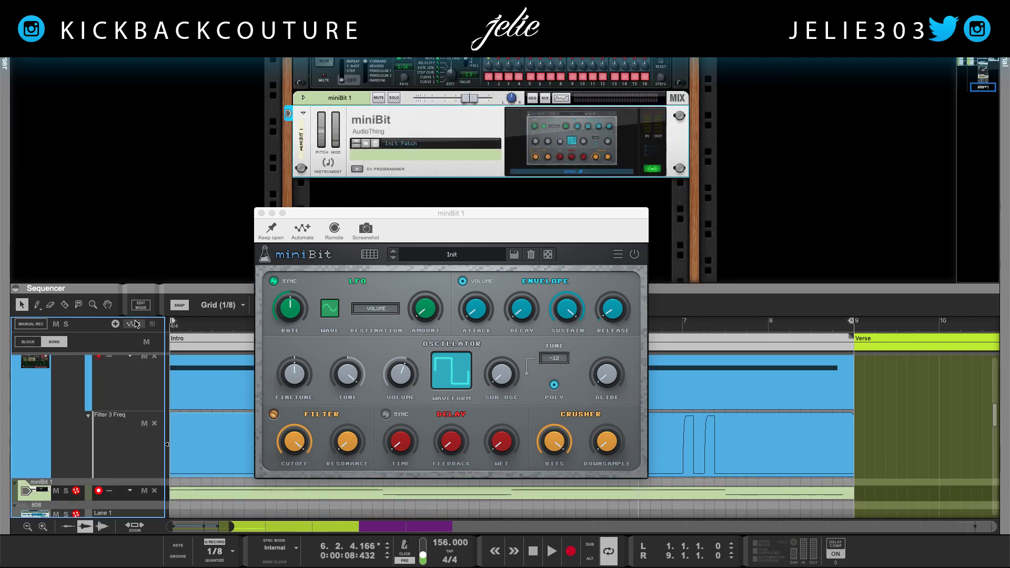
left_click(136, 325)
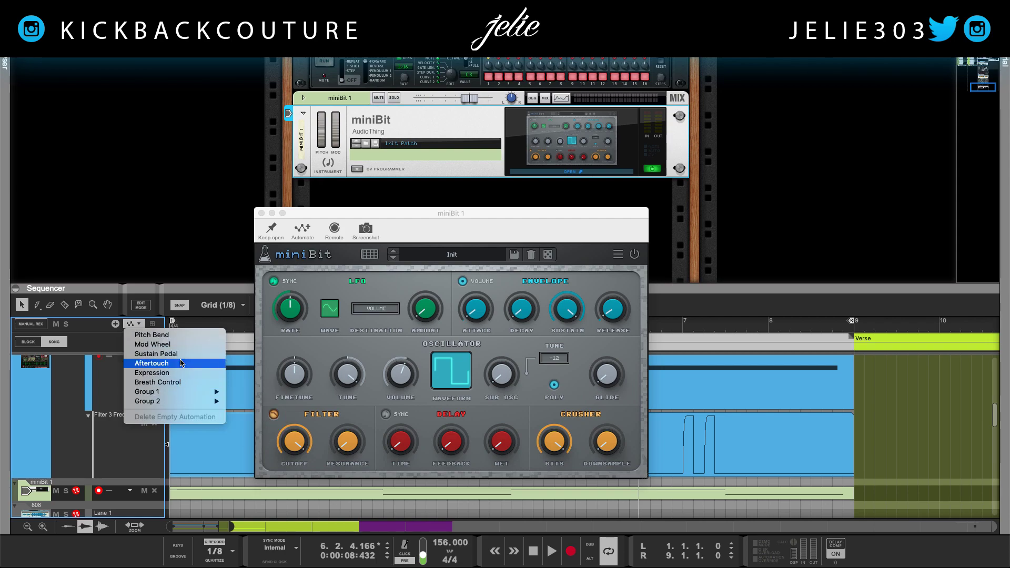
left_click(38, 488)
left_click(135, 324)
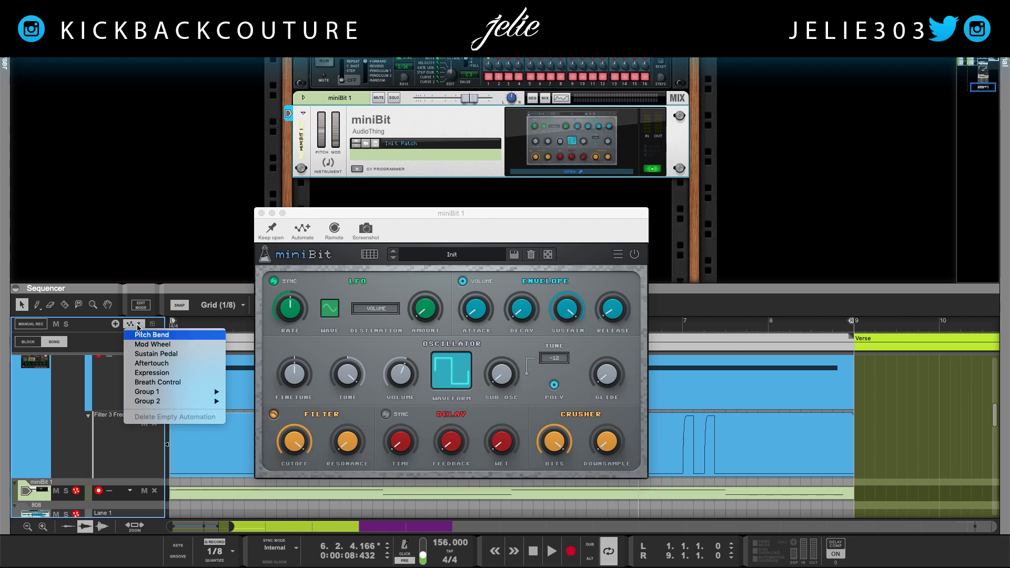
mouse_move(189, 403)
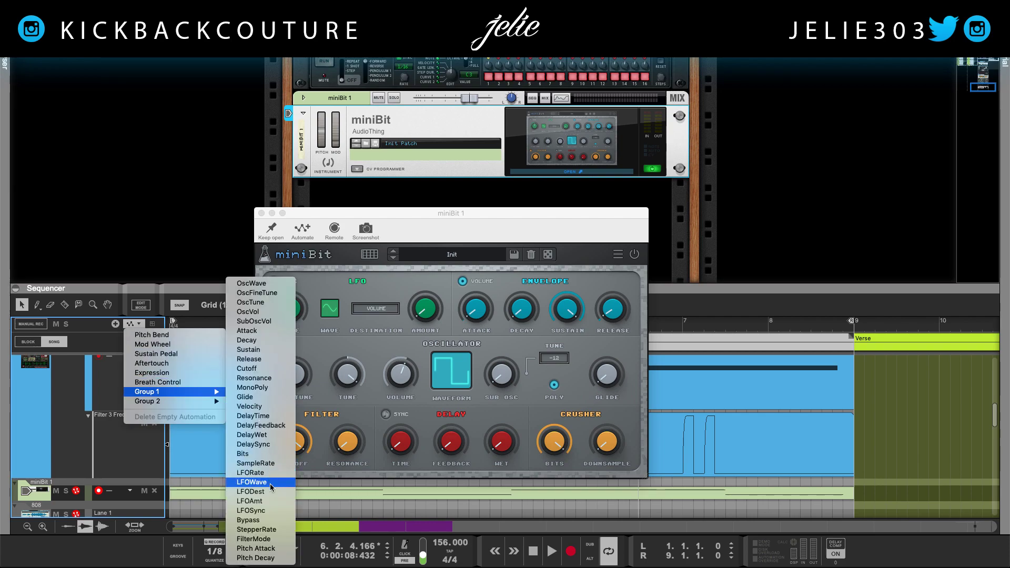
left_click(269, 502)
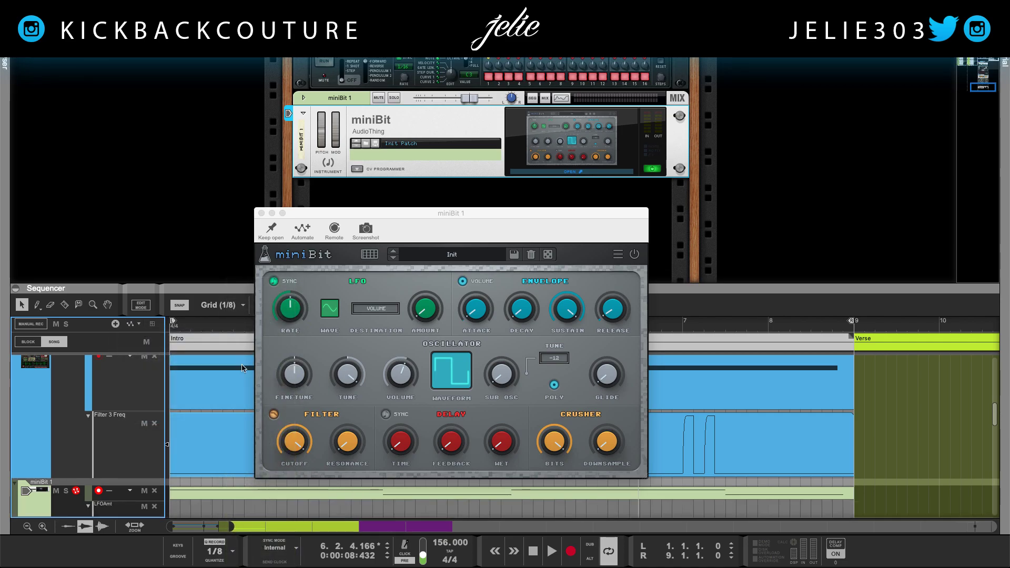
Make room around the sequencer, draw an LFOAmt clip spanning the Intro from bar 1 to bar 9, and open it for editing
left_click_drag(349, 214, 497, 74)
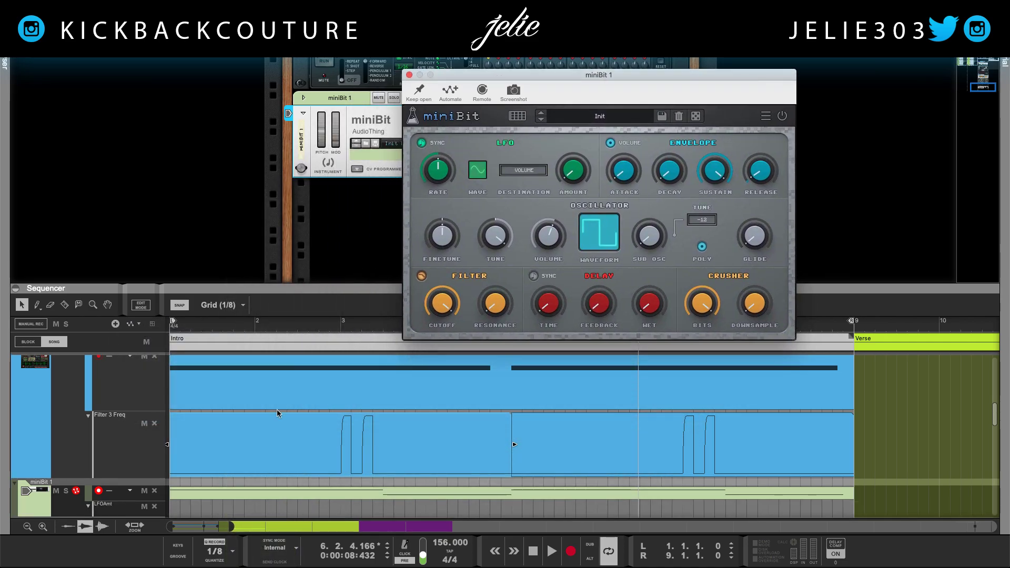
left_click_drag(287, 288, 287, 194)
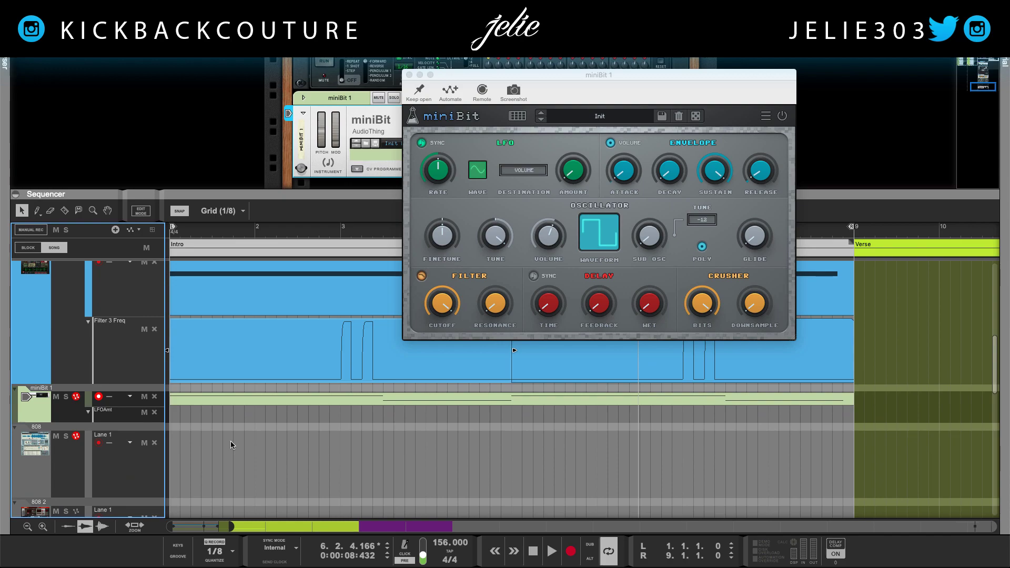
key("w")
key("q")
key("w")
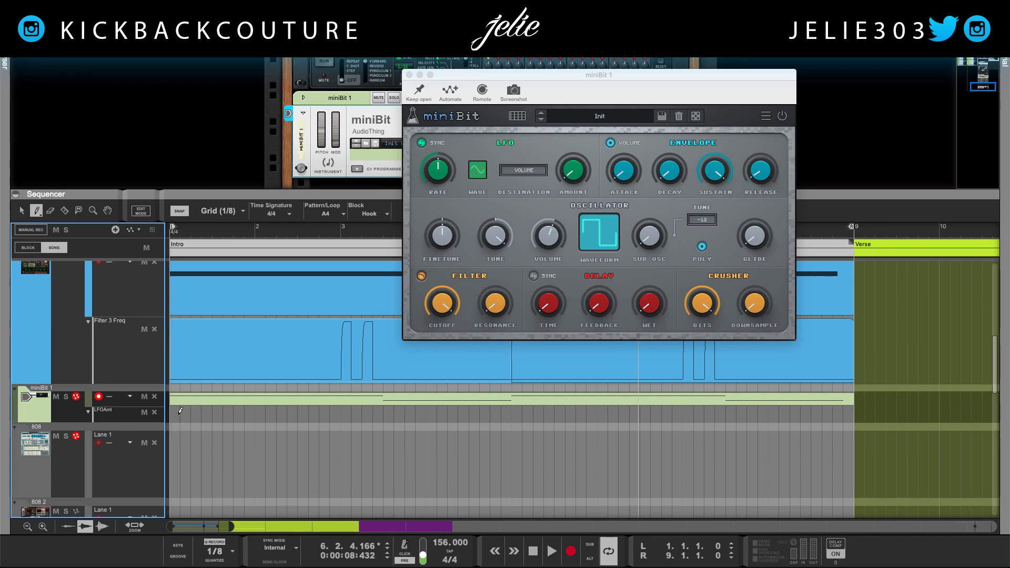
left_click_drag(170, 411, 857, 412)
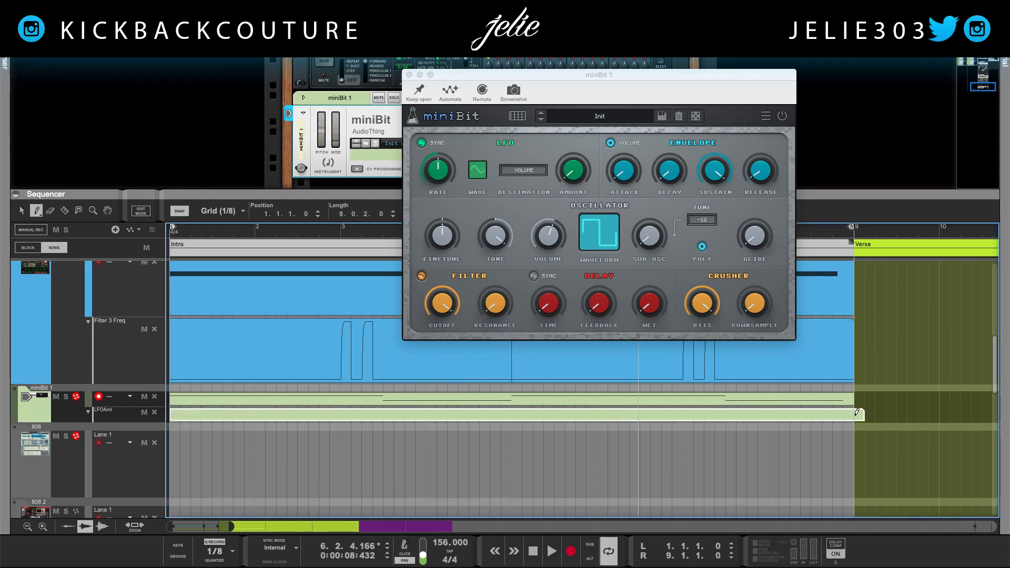
key("q")
left_click(578, 417)
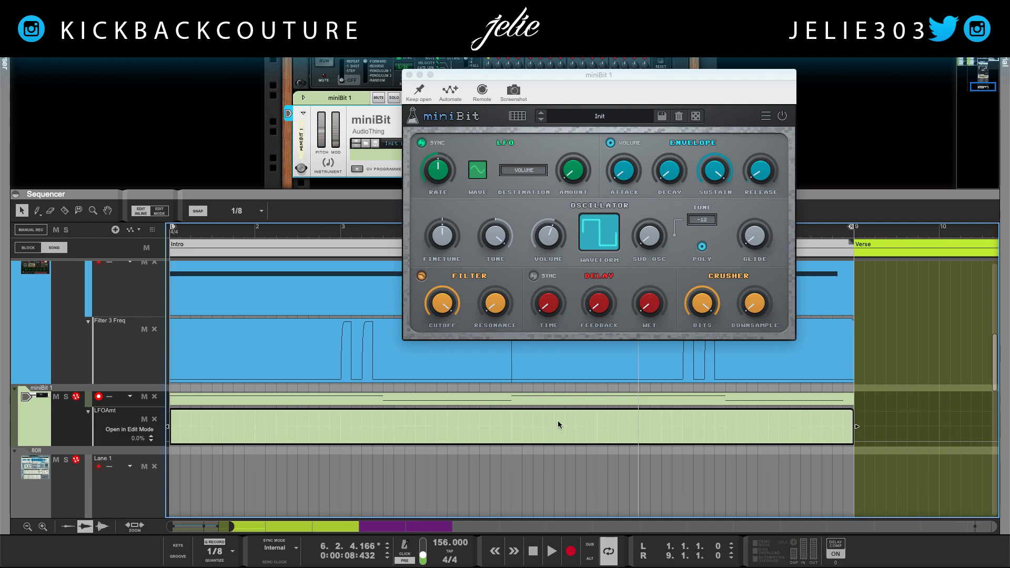
Target miniBit's LFO Amount knob with the Automate function again and close the plugin window
left_click(449, 93)
left_click(576, 176)
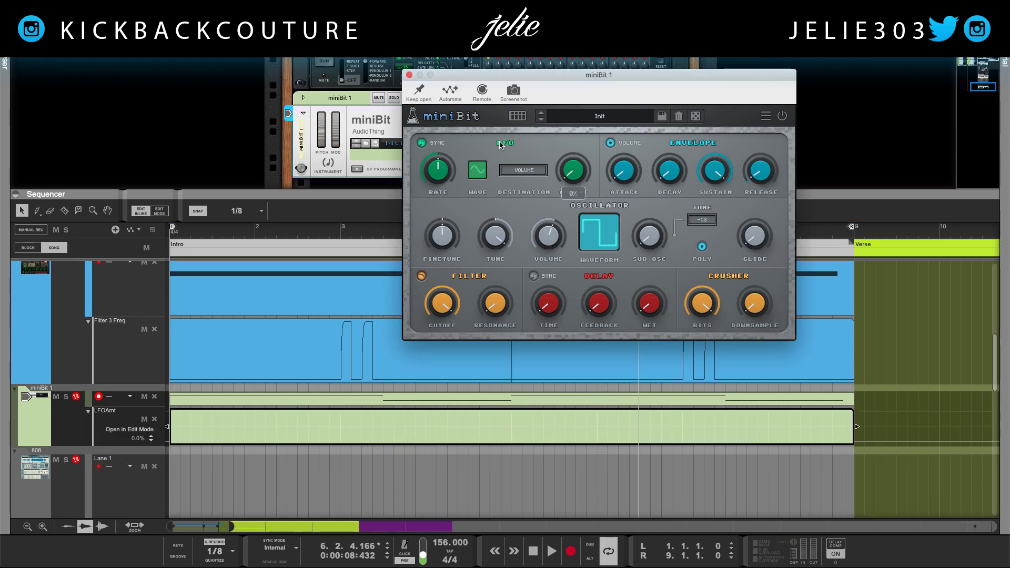
left_click(409, 75)
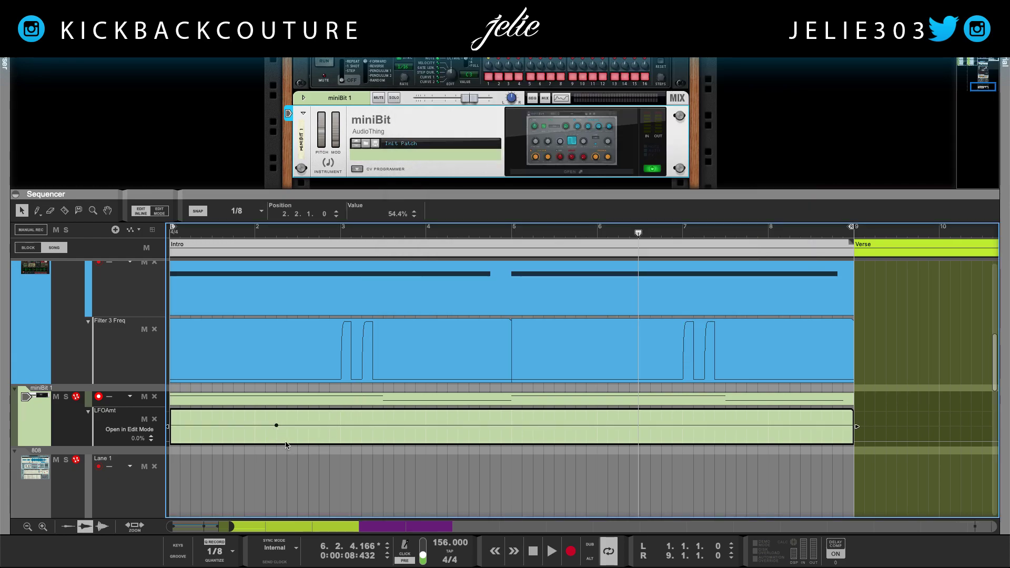
Set the miniBit 1 track color to Sky Blue
scroll(286, 441, "up", 3)
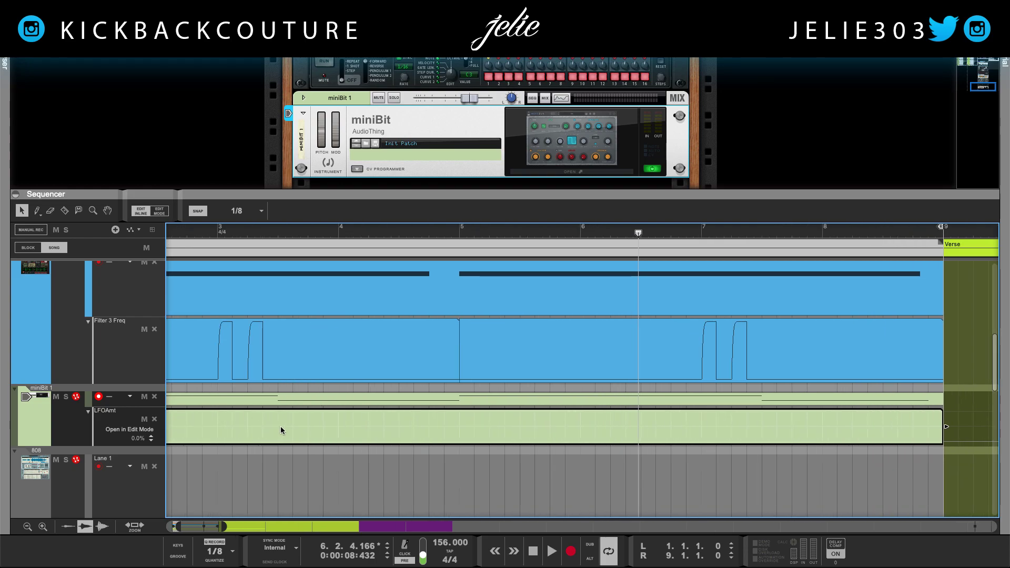
scroll(287, 443, "down", 3)
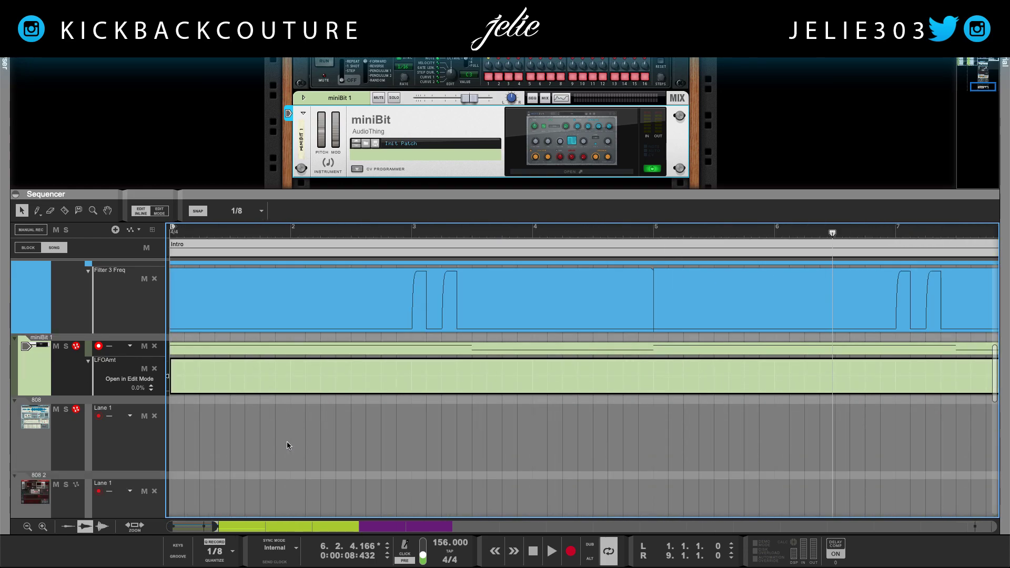
scroll(287, 443, "up", 3)
scroll(287, 442, "down", 5)
scroll(288, 442, "down", 1)
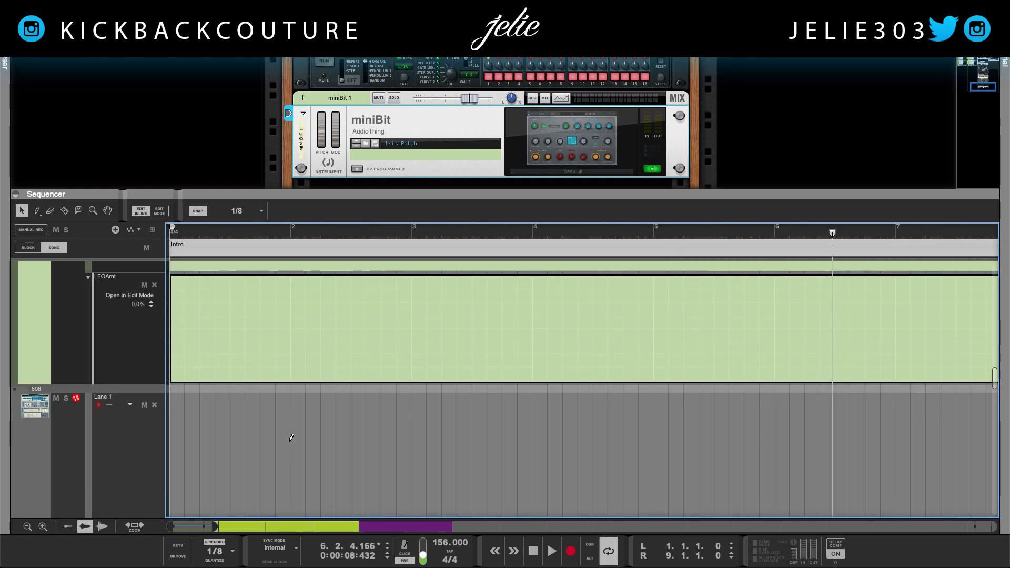
scroll(288, 442, "up", 3)
scroll(285, 442, "down", 1)
scroll(285, 442, "down", 1)
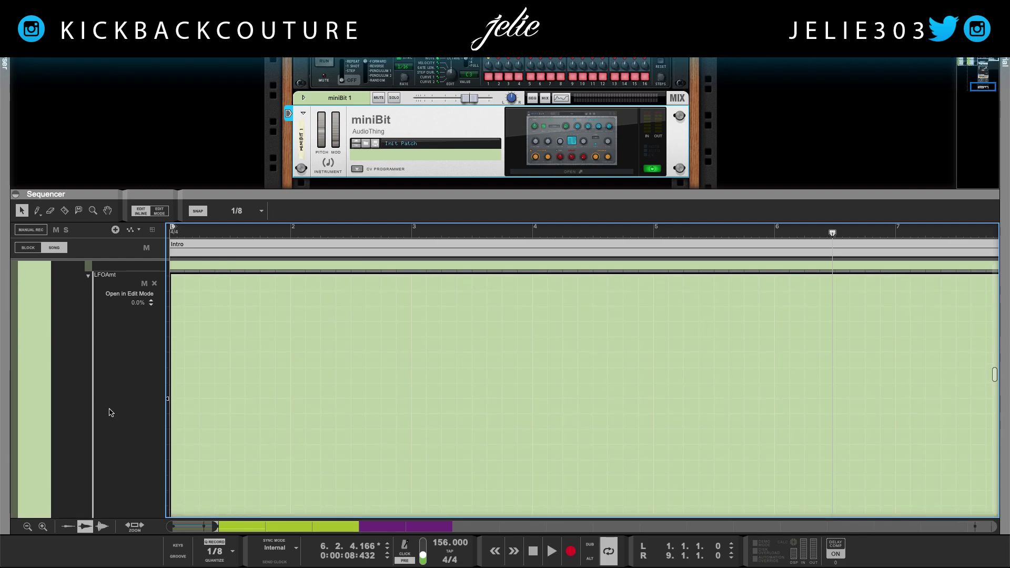
right_click(37, 376)
mouse_move(178, 430)
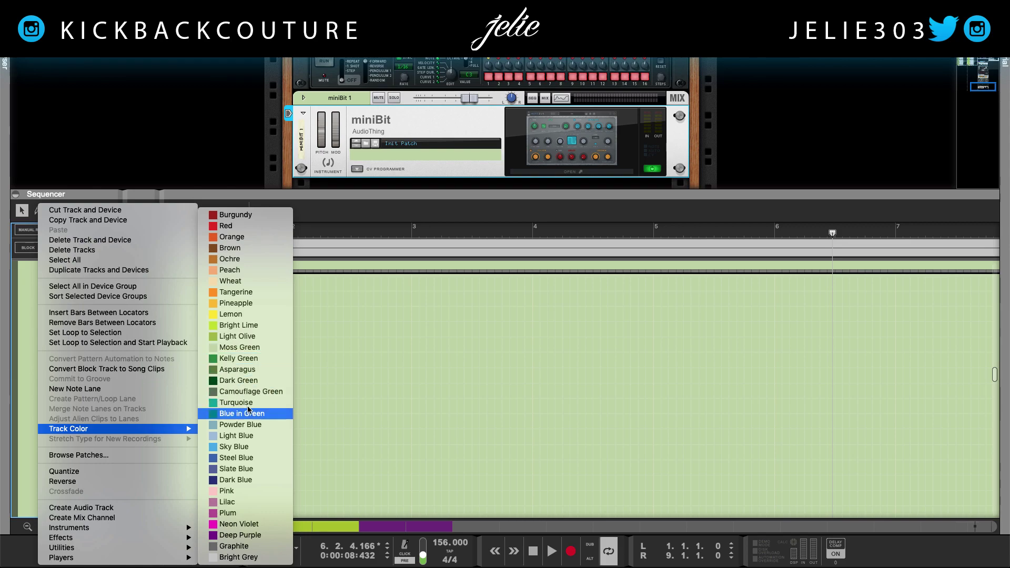
left_click(250, 446)
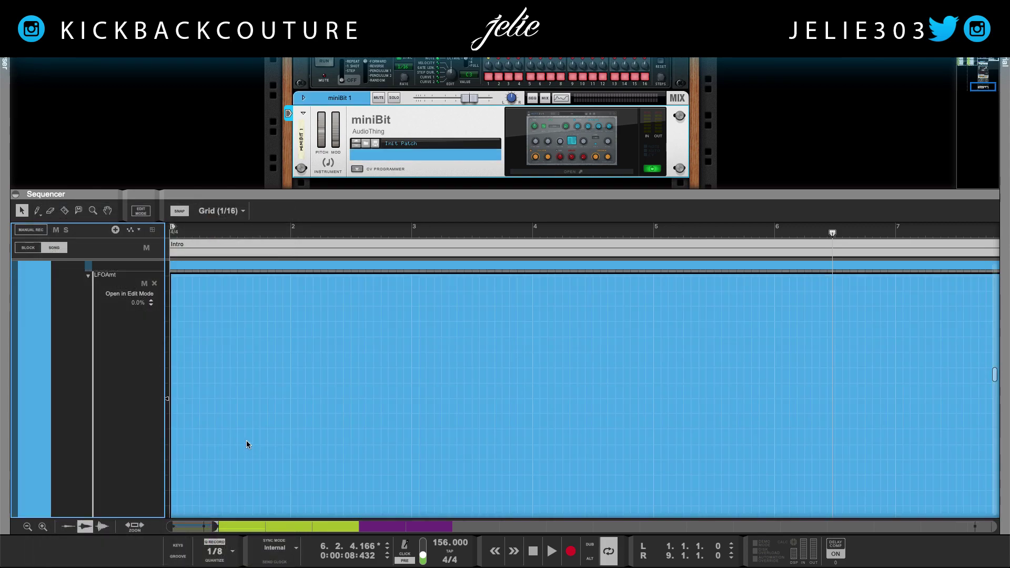
Play the start of the Intro at a closer horizontal zoom to locate where the LFO amount change should begin
key("h")
key("h")
key("h")
scroll(251, 440, "left", 3)
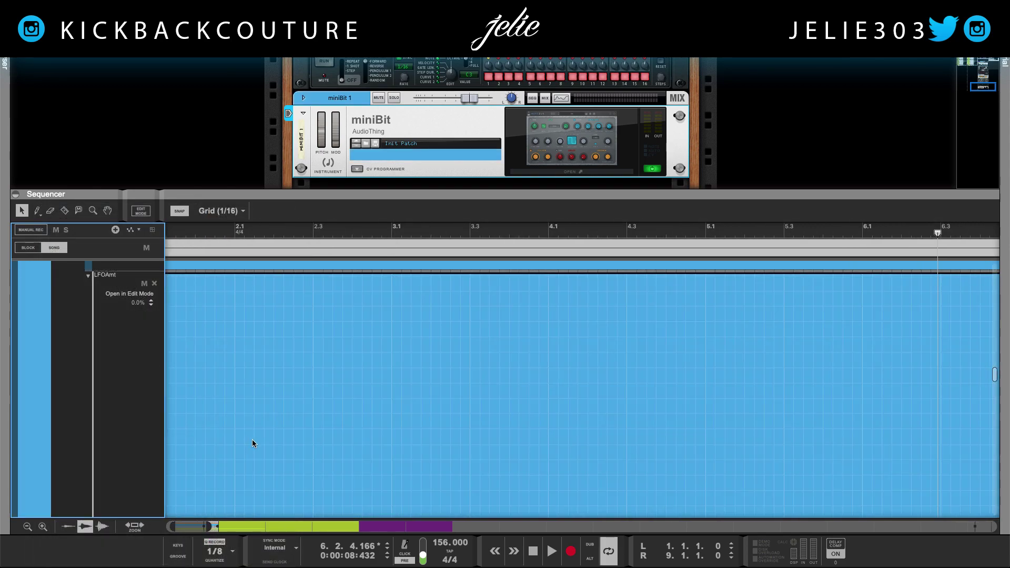
scroll(249, 434, "down", 2)
key("shift+Return")
scroll(265, 433, "up", 1)
key("space")
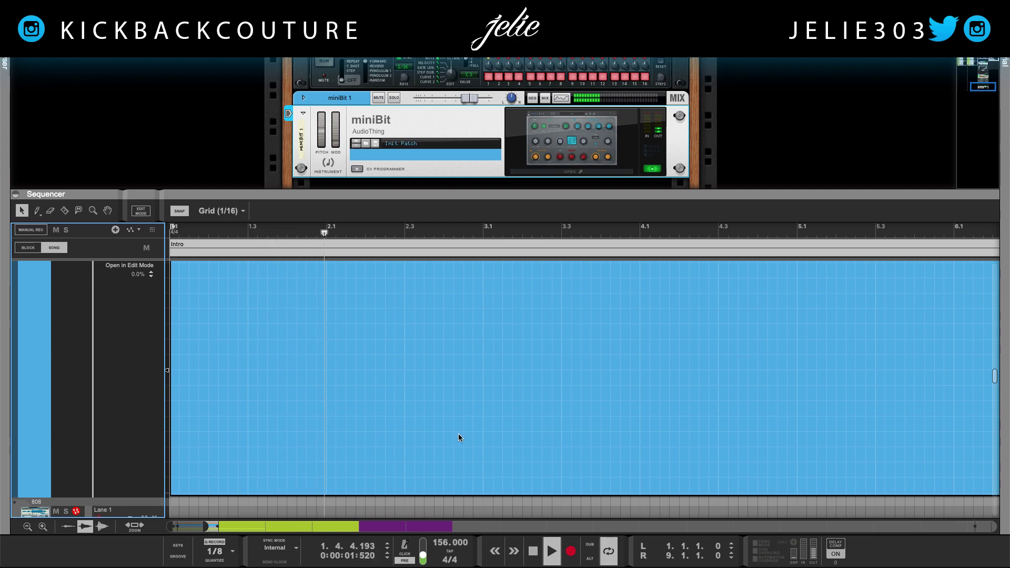
key("space")
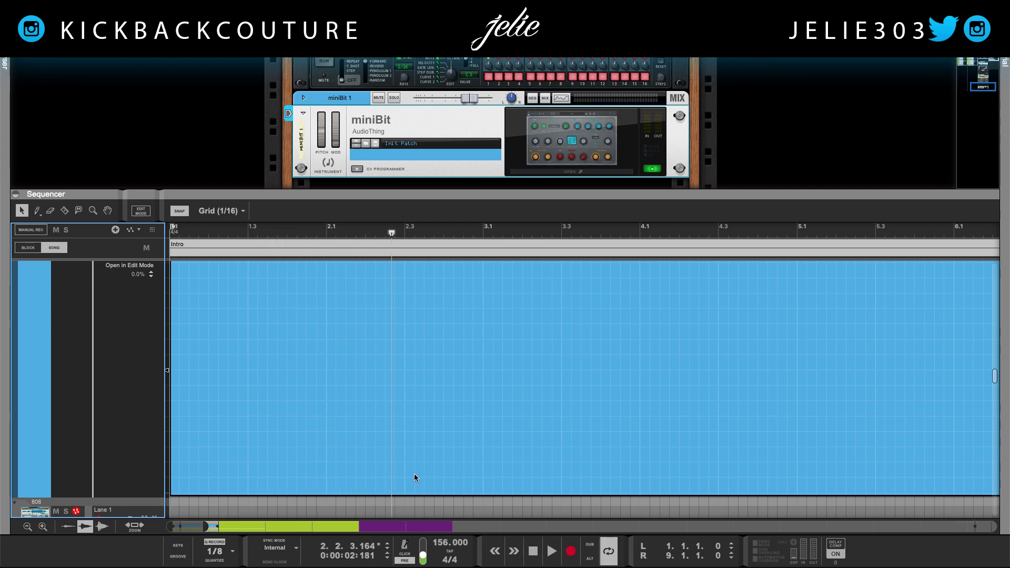
Draw an LFOAmt block at 100% from 2.3 to 3.1 in the clip and play it from the song start
key("w")
left_click(407, 492)
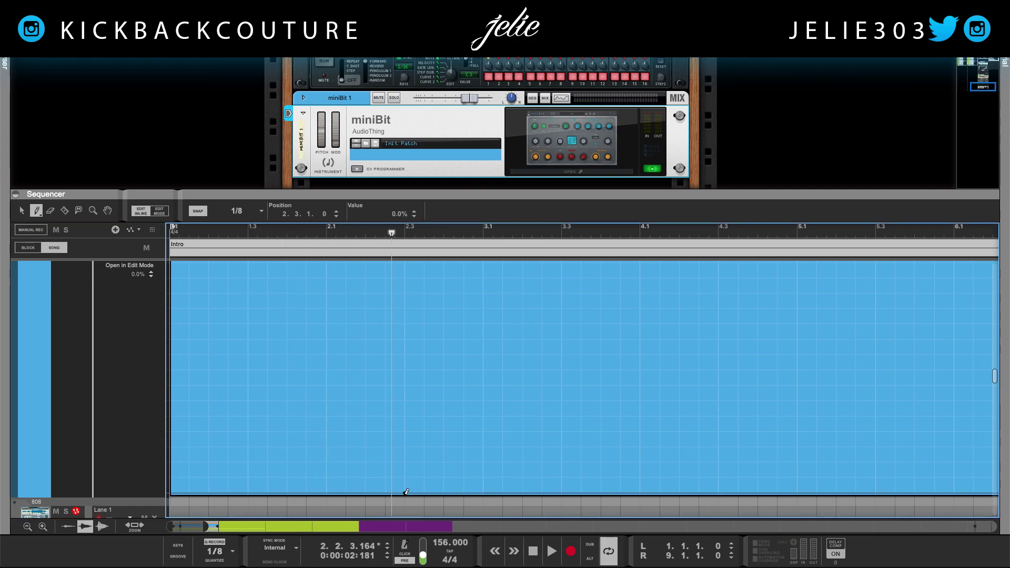
mouse_move(417, 464)
left_mouse_down()
mouse_move(428, 463)
mouse_move(465, 253)
mouse_move(475, 259)
left_mouse_up()
key("shift+Return")
key("space")
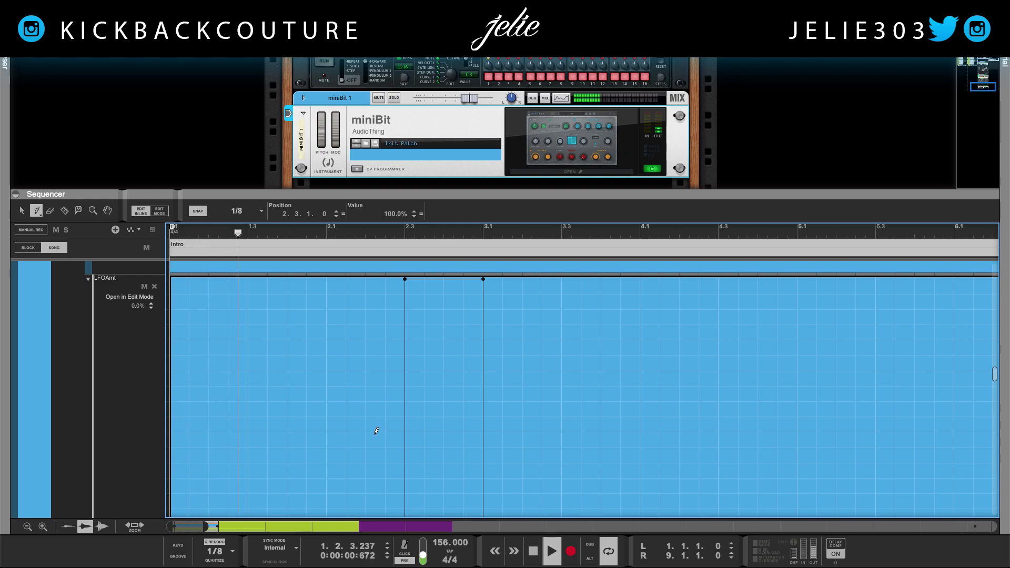
scroll(376, 431, "down", 4)
scroll(376, 458, "up", 2)
scroll(375, 463, "up", 1)
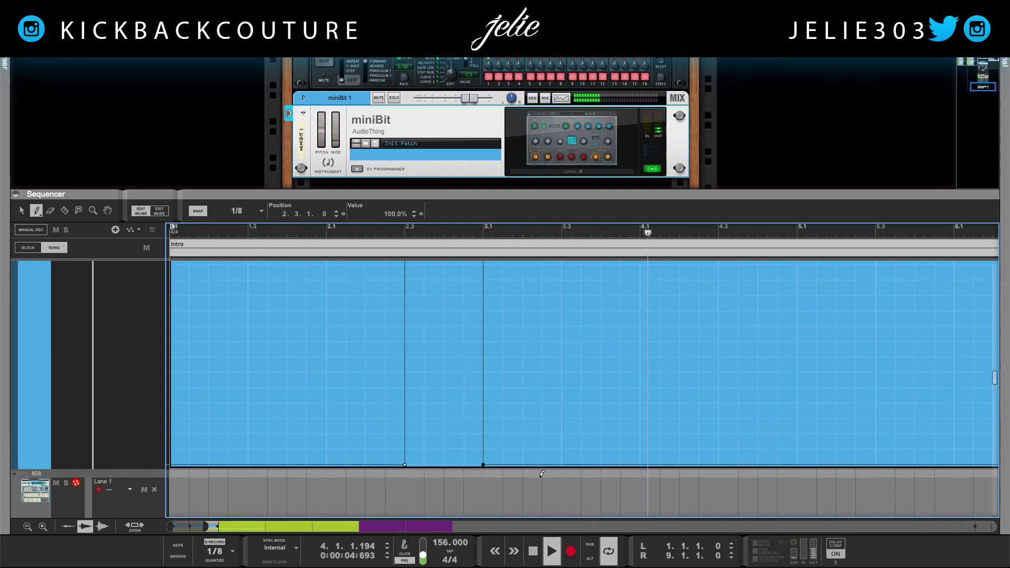
scroll(526, 463, "down", 5)
Lower the upper points of the 2.3 to 3.1 LFOAmt block to 67.0% and play it from the song start
key("q")
mouse_move(504, 313)
left_mouse_down()
mouse_move(450, 291)
mouse_move(370, 287)
left_mouse_up()
left_click_drag(389, 213, 393, 299)
left_click(364, 232)
key("space")
key("space")
key("shift+Return")
key("space")
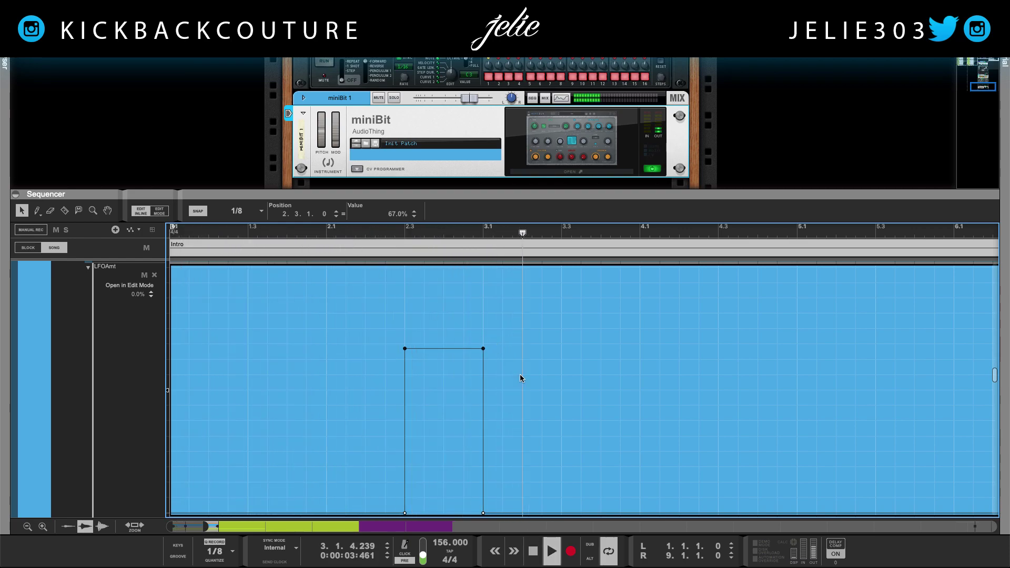
scroll(542, 390, "down", 3)
scroll(547, 431, "up", 3)
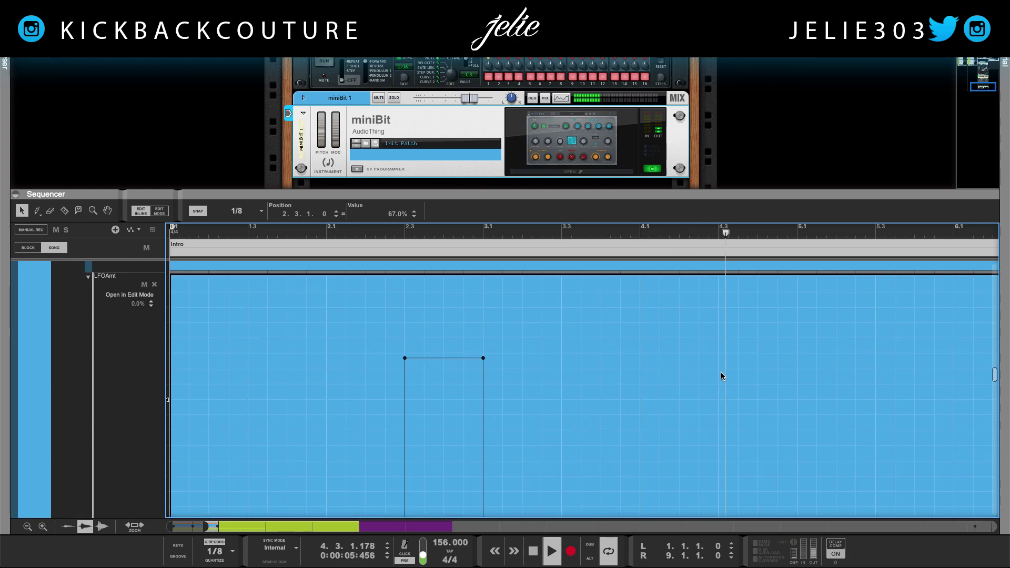
key("space")
Draw a second LFOAmt block at about 66.8% from 4.3 to 5.1
key("w")
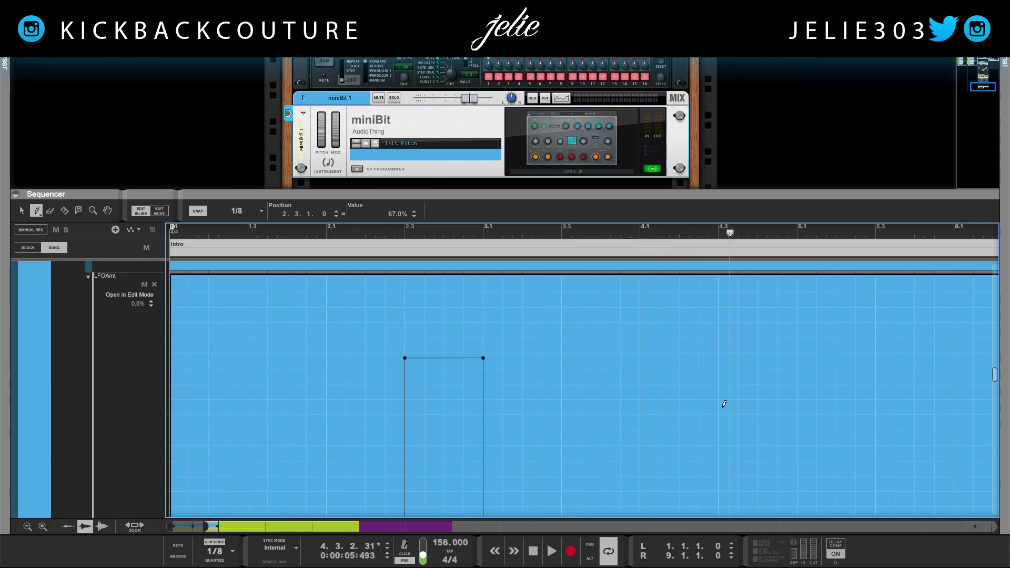
scroll(722, 395, "down", 3)
left_click(718, 423)
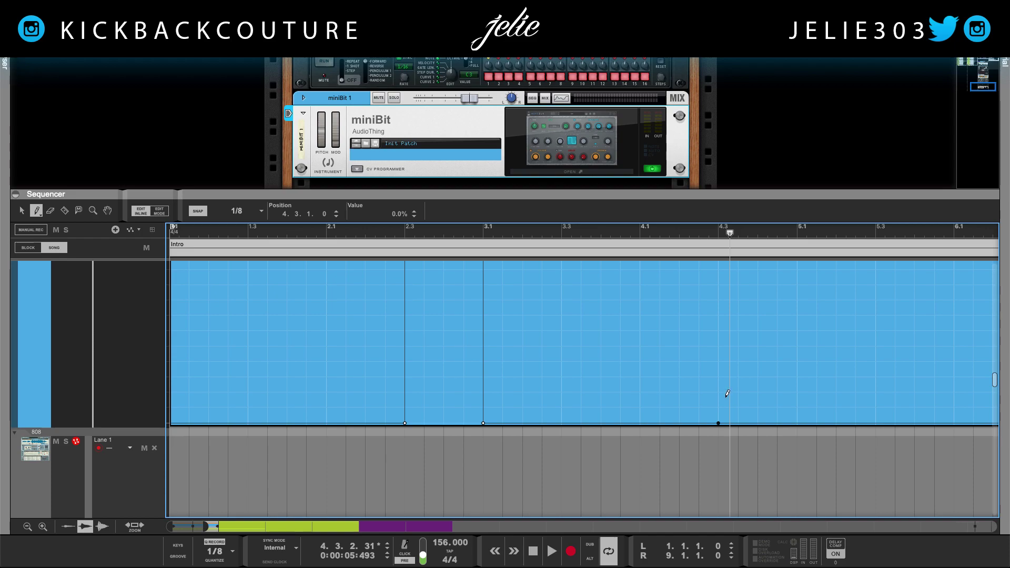
mouse_move(737, 392)
left_mouse_down()
mouse_move(748, 309)
mouse_move(795, 257)
mouse_move(793, 288)
left_mouse_up()
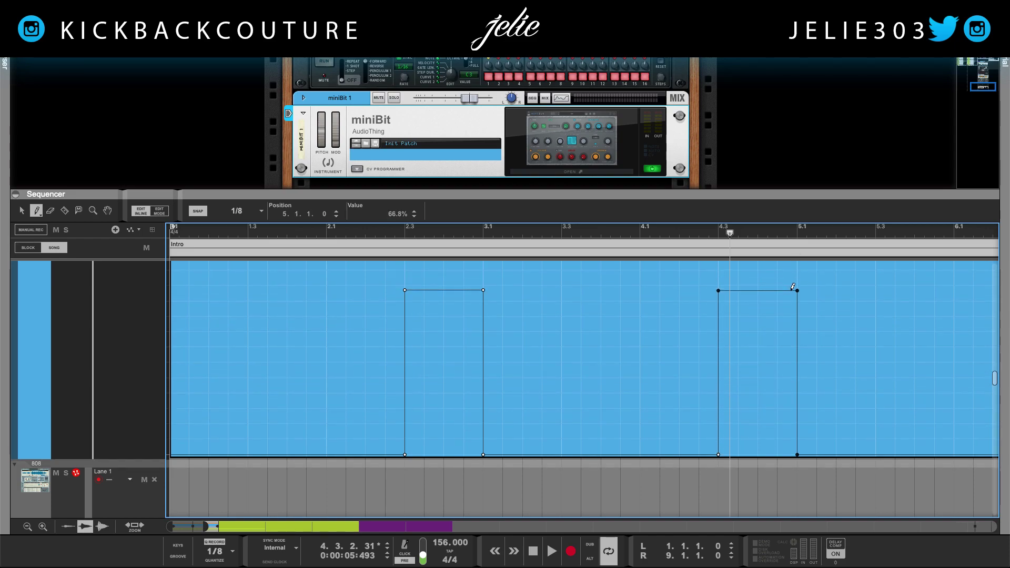
Make room for the rack, open the miniBit window, and target its LFO Rate knob with the Automate function
left_click_drag(743, 190, 729, 326)
left_click(557, 213)
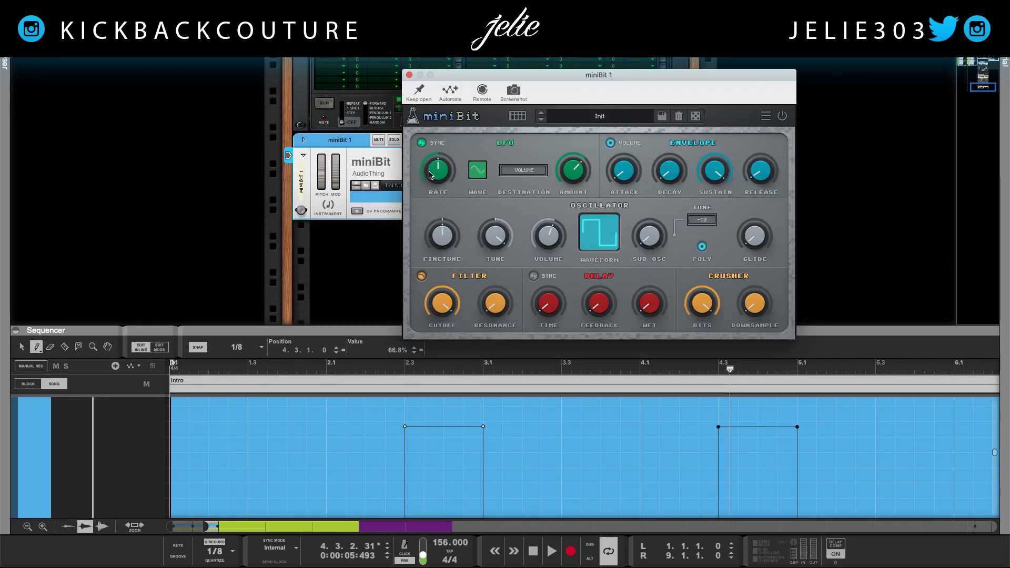
right_click(441, 174)
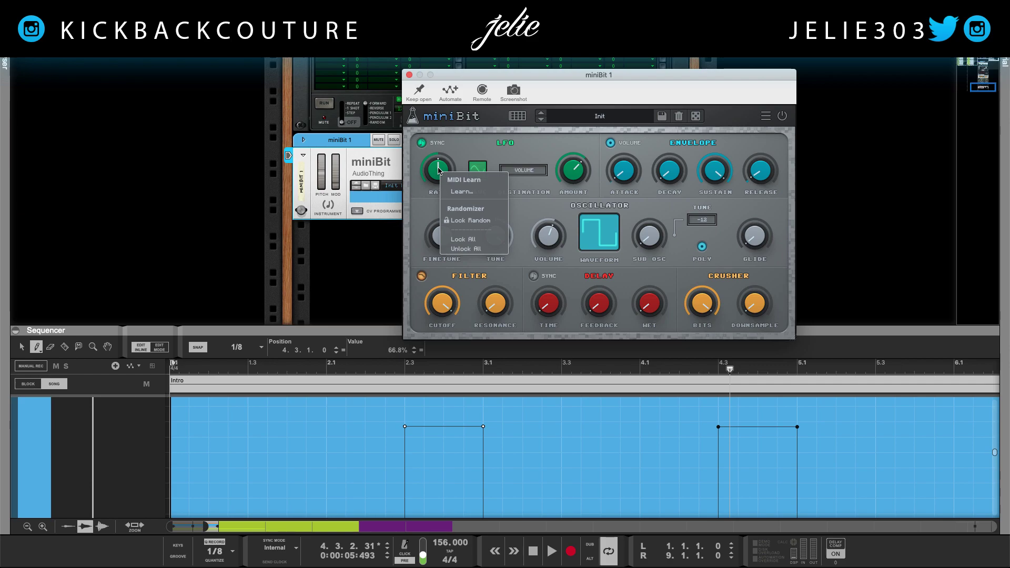
left_click(437, 168)
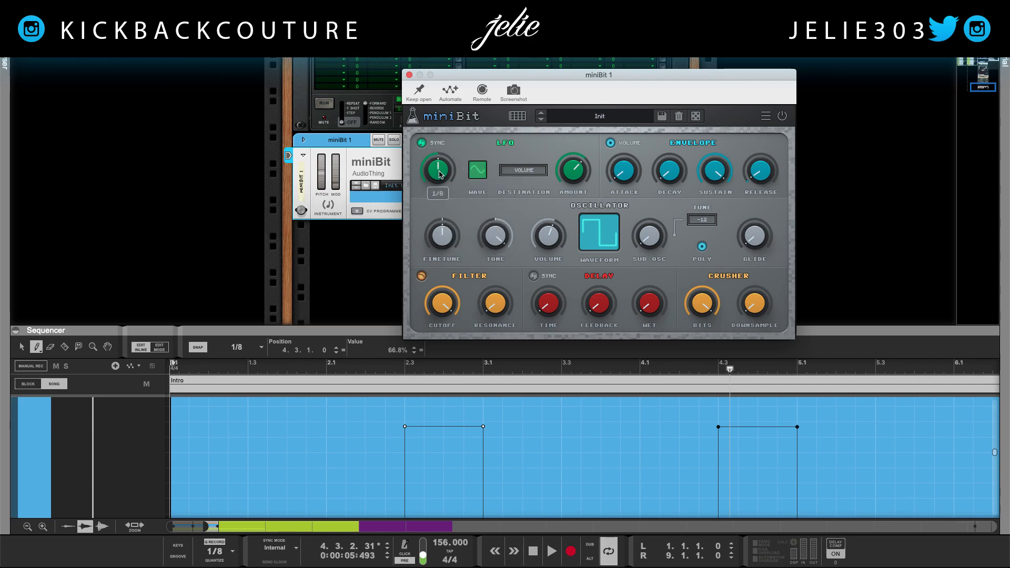
left_click(451, 92)
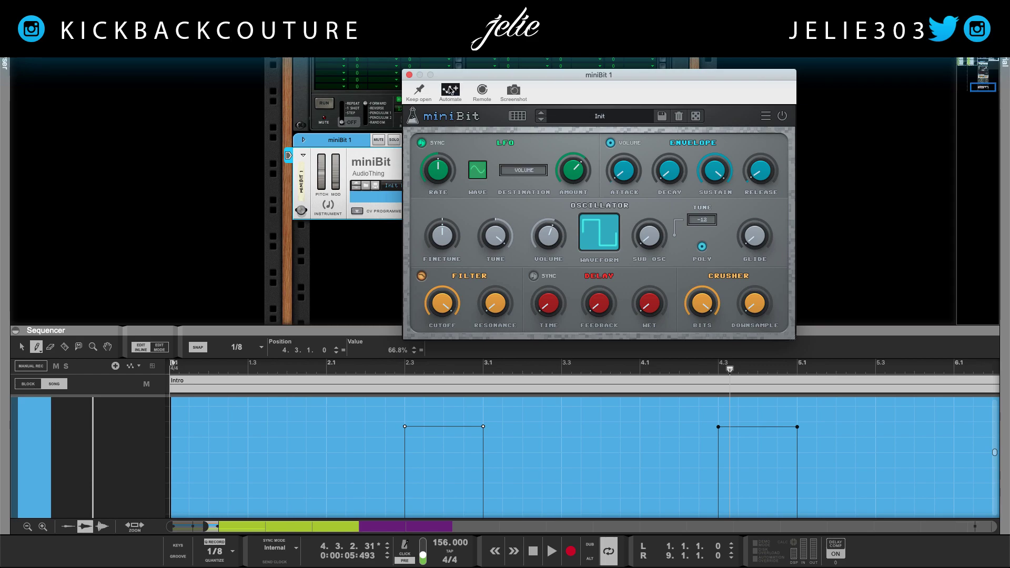
left_click(439, 169)
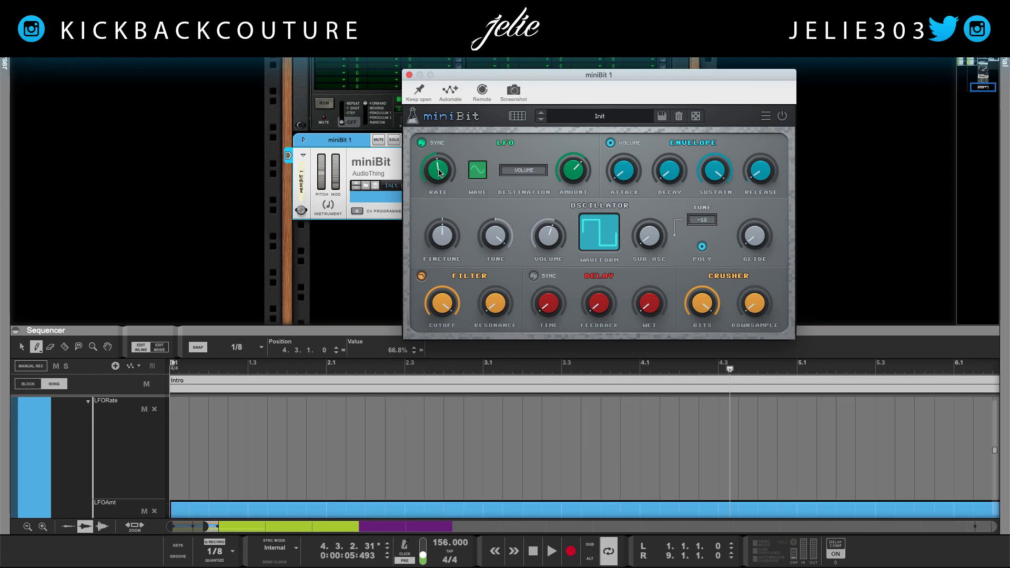
Enlarge the sequencer and draw an LFORate clip from bar 1 to just past bar 6
left_click_drag(365, 330, 365, 110)
scroll(297, 270, "up", 1)
left_click_drag(180, 315, 372, 319)
key("ctrl+z")
mouse_move(179, 289)
left_mouse_down()
mouse_move(474, 341)
mouse_move(915, 340)
mouse_move(746, 349)
mouse_move(973, 351)
left_mouse_up()
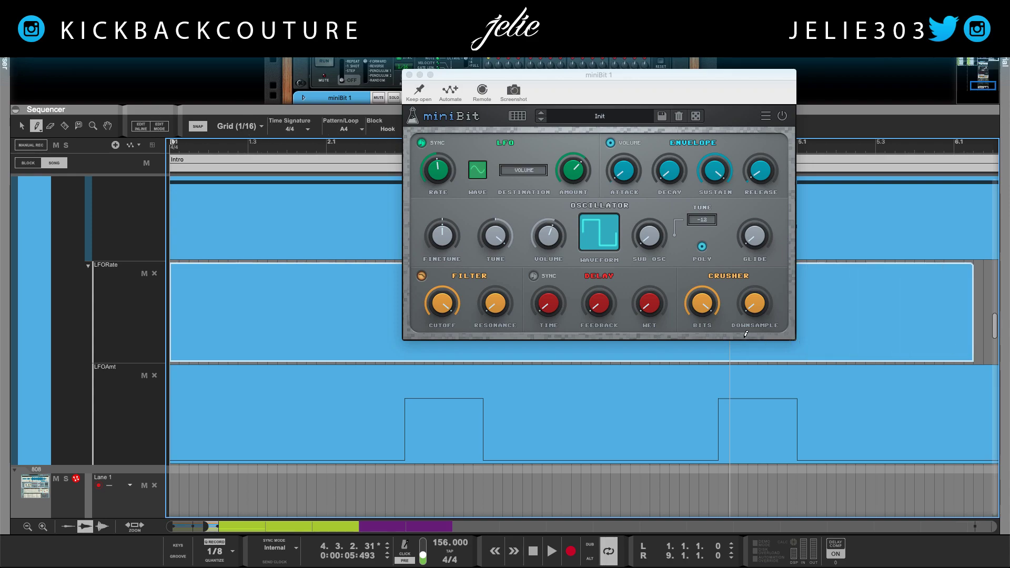
Open the LFORate clip for inline editing and close the miniBit window
scroll(578, 355, "down", 1)
double_click(384, 308)
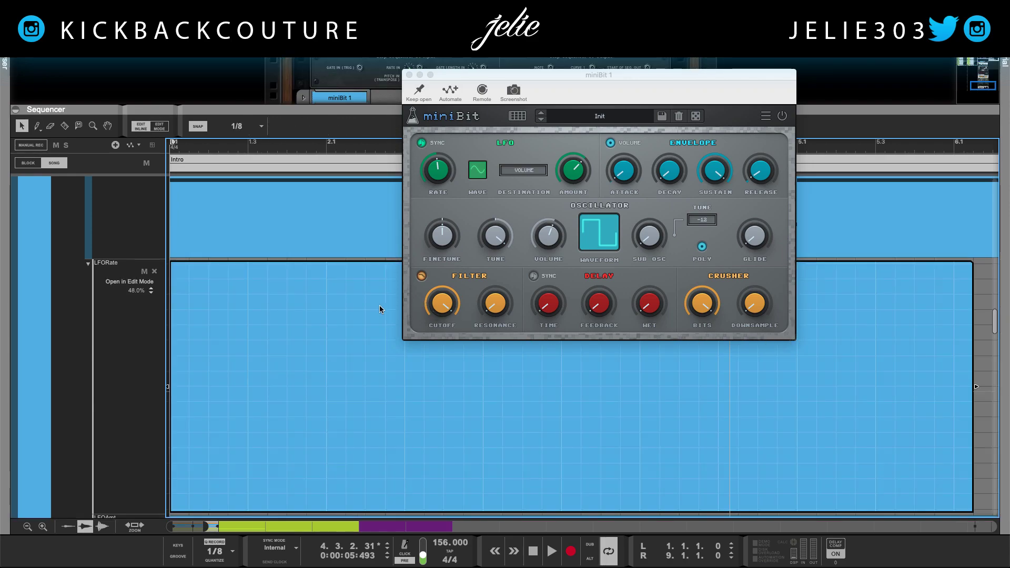
scroll(421, 356, "down", 3)
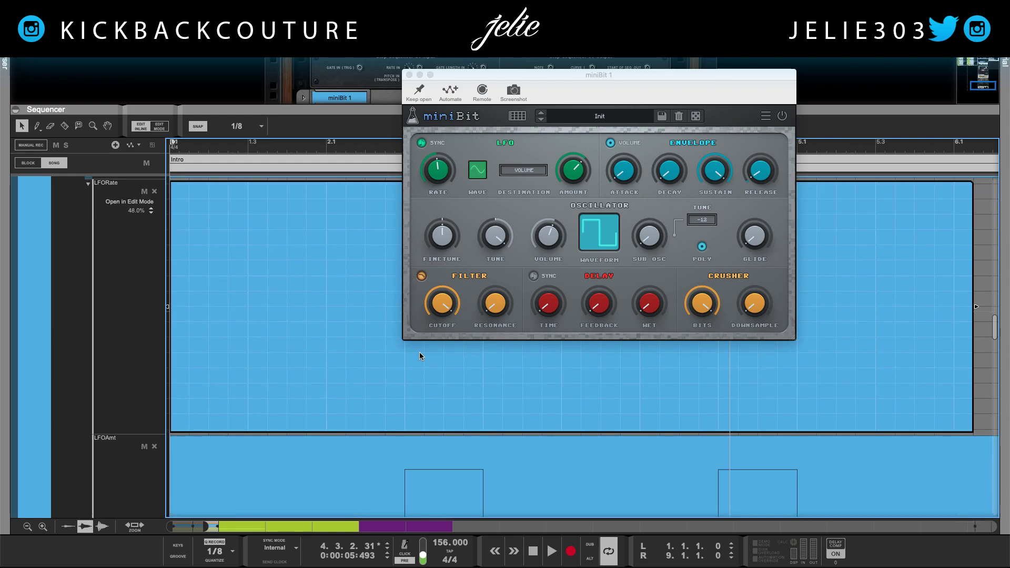
left_click(409, 75)
scroll(692, 359, "down", 1)
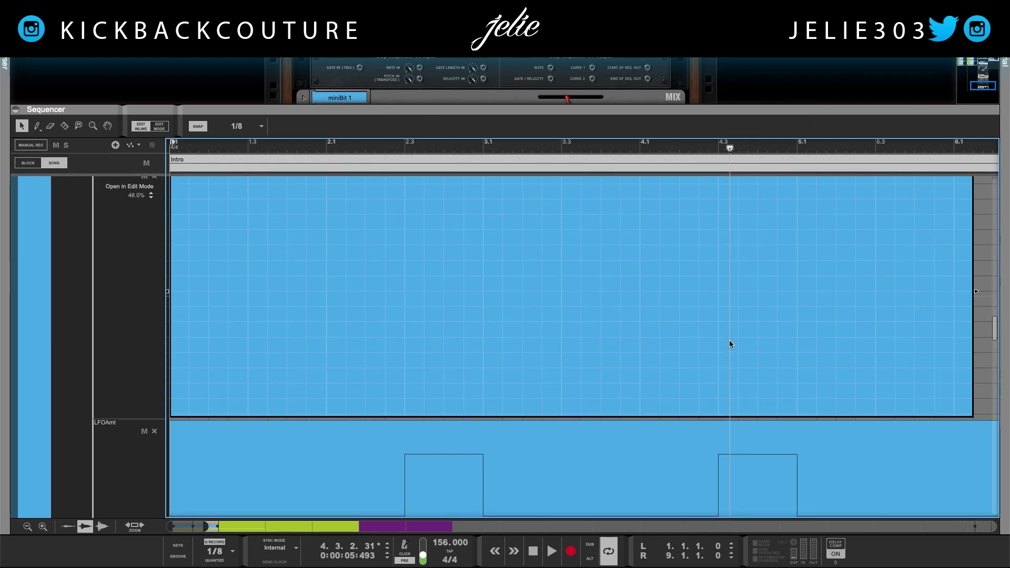
scroll(729, 344, "up", 3)
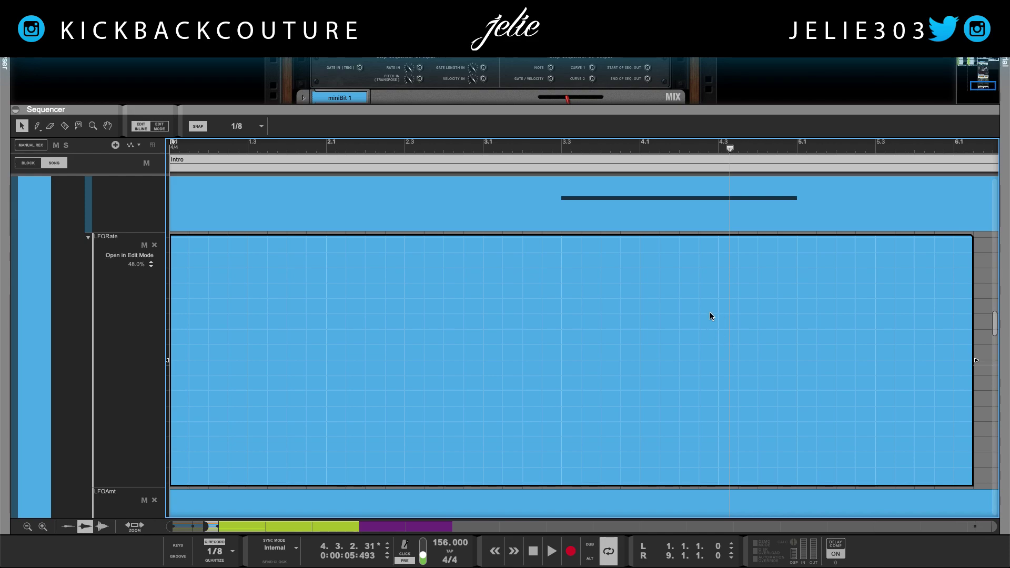
Draw two LFORate points: about 88.4% at 4.3.1 and about 57.4% at 4.2.3
key("w")
scroll(723, 315, "down", 3)
scroll(733, 355, "up", 5)
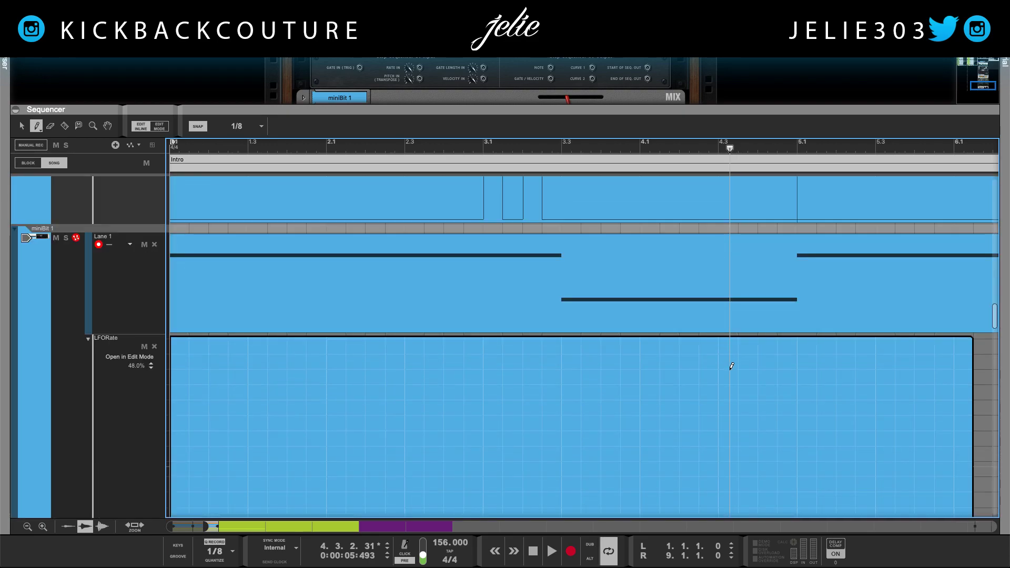
left_click(726, 367)
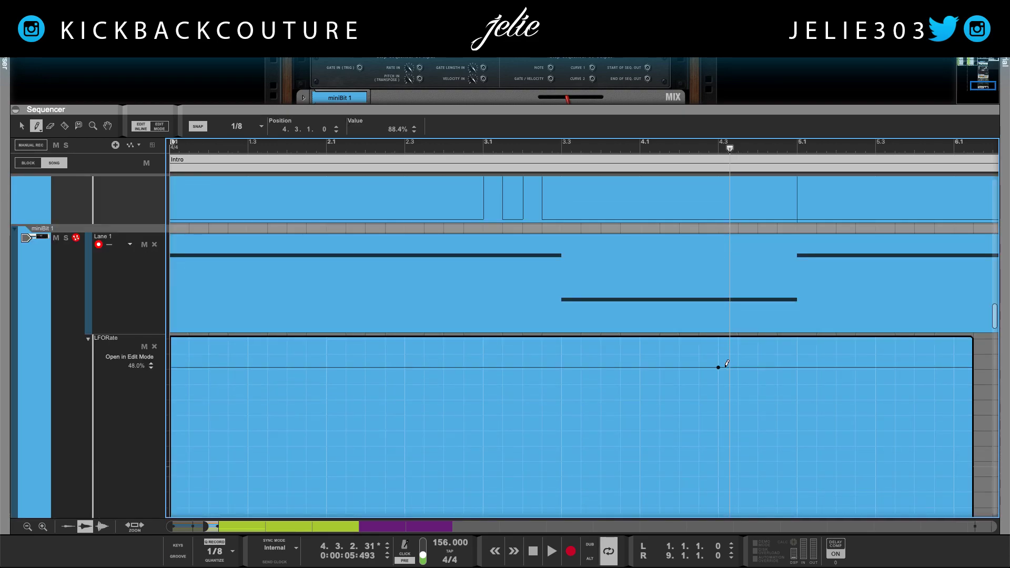
left_click(699, 444)
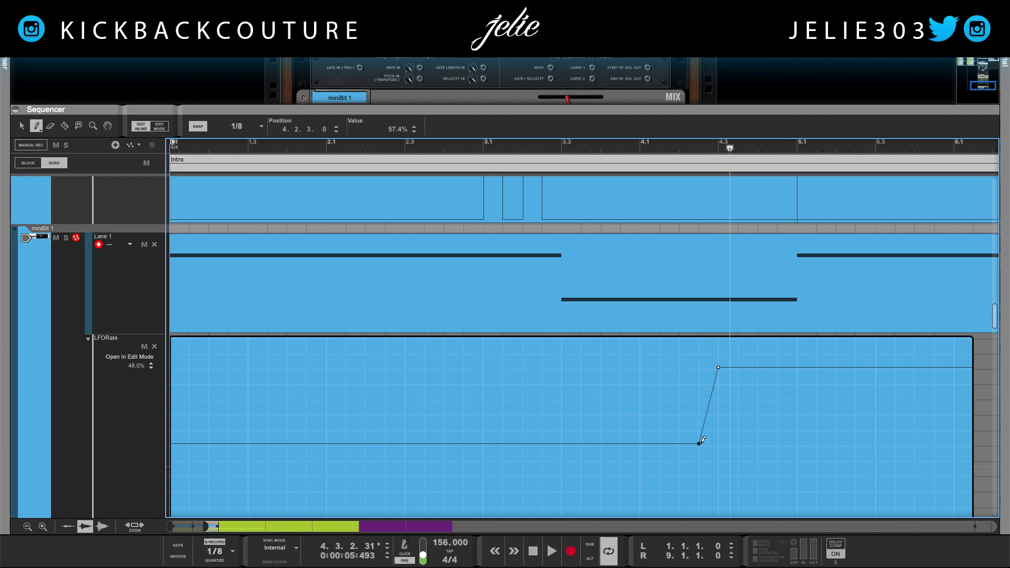
Set the lower LFORate point to 48%, move it to position 4.3.1, and play the rate jump
mouse_move(390, 130)
left_mouse_down()
mouse_move(391, 153)
mouse_move(391, 140)
left_mouse_up()
double_click(400, 131)
type("48")
key("Return")
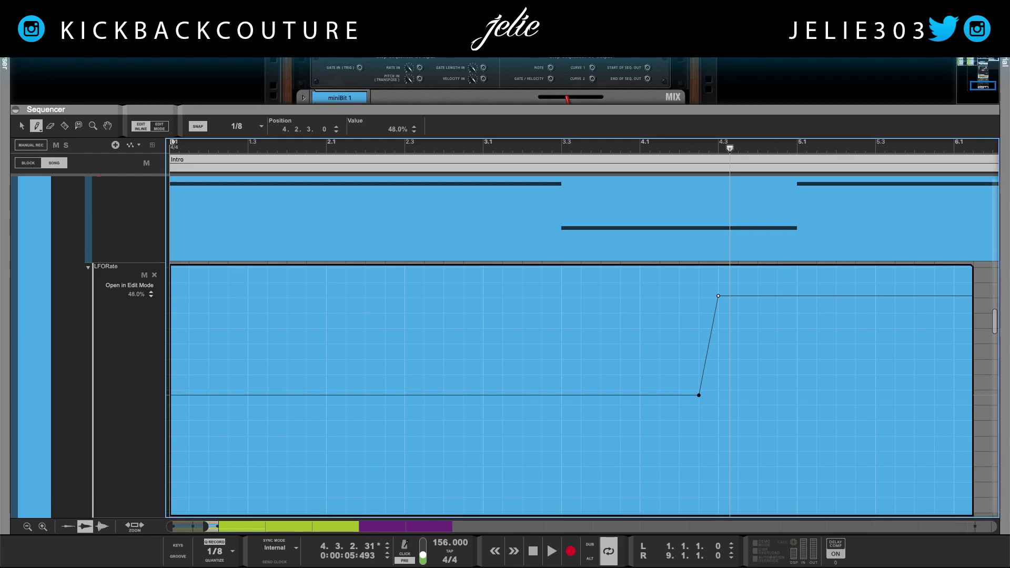
key("q")
left_click_drag(309, 129, 311, 95)
scroll(479, 195, "down", 3)
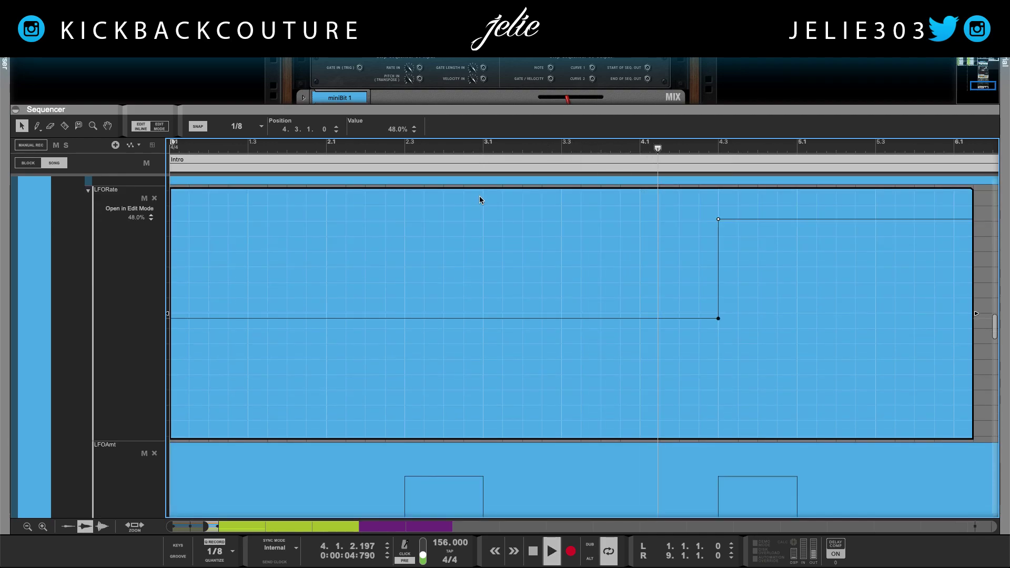
scroll(500, 203, "up", 3)
left_click(541, 150)
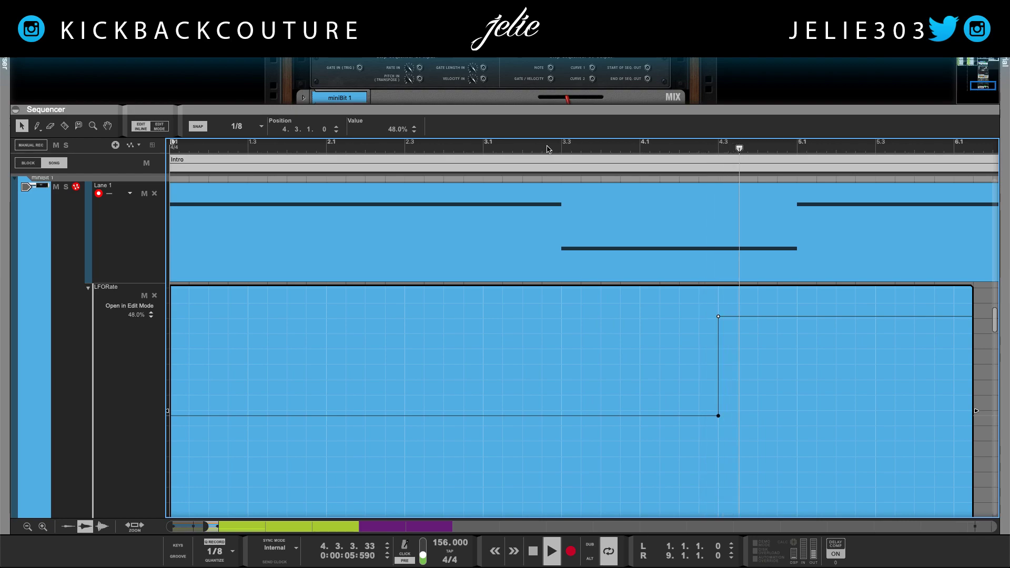
key("space")
Lower the upper LFORate point at 4.3.1 to about 65.5% and play the result, including from the song start
left_click(719, 317)
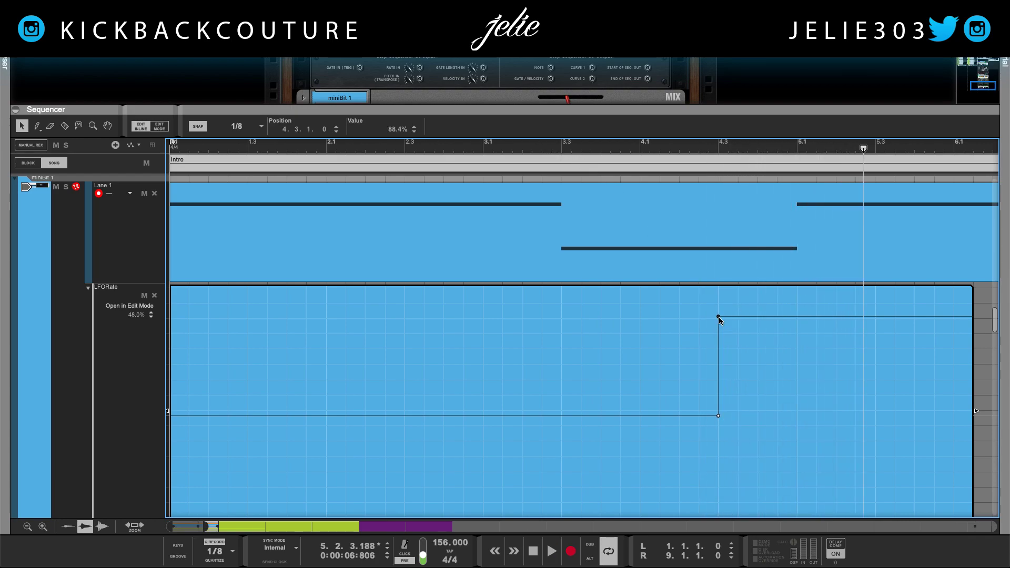
left_click_drag(718, 318, 718, 373)
left_click(561, 148)
key("space")
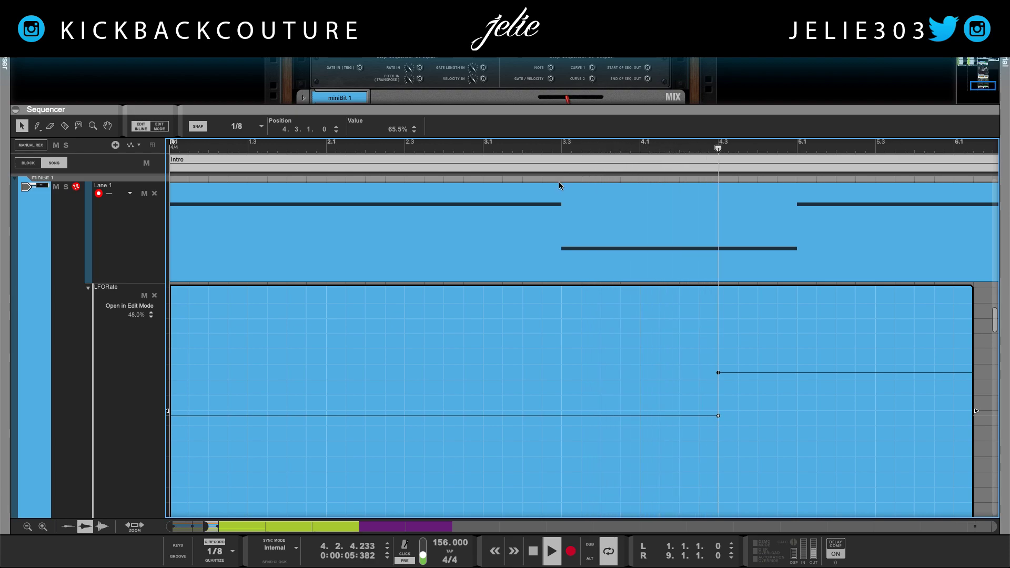
scroll(776, 319, "down", 2)
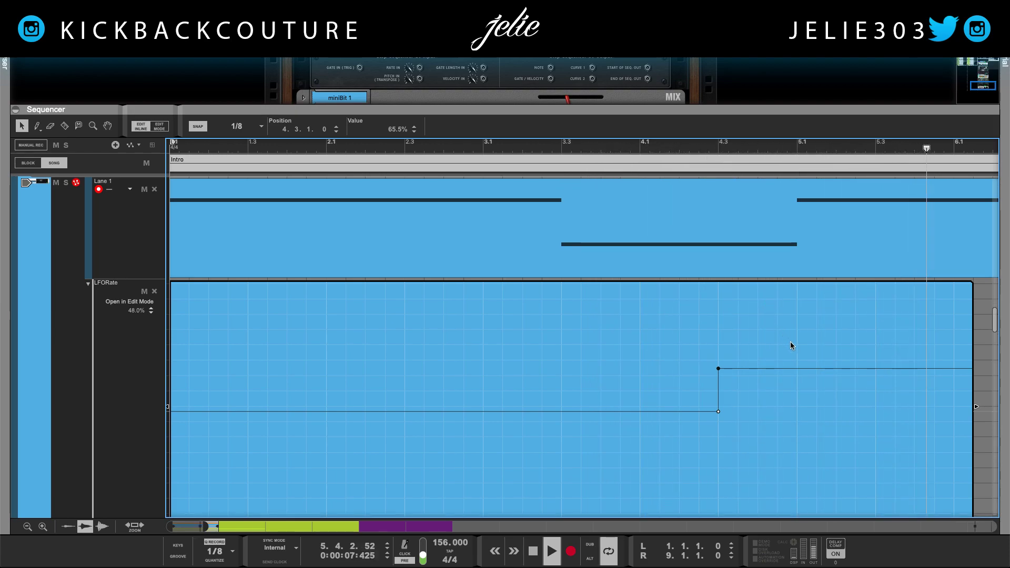
key("shift+Return")
key("space")
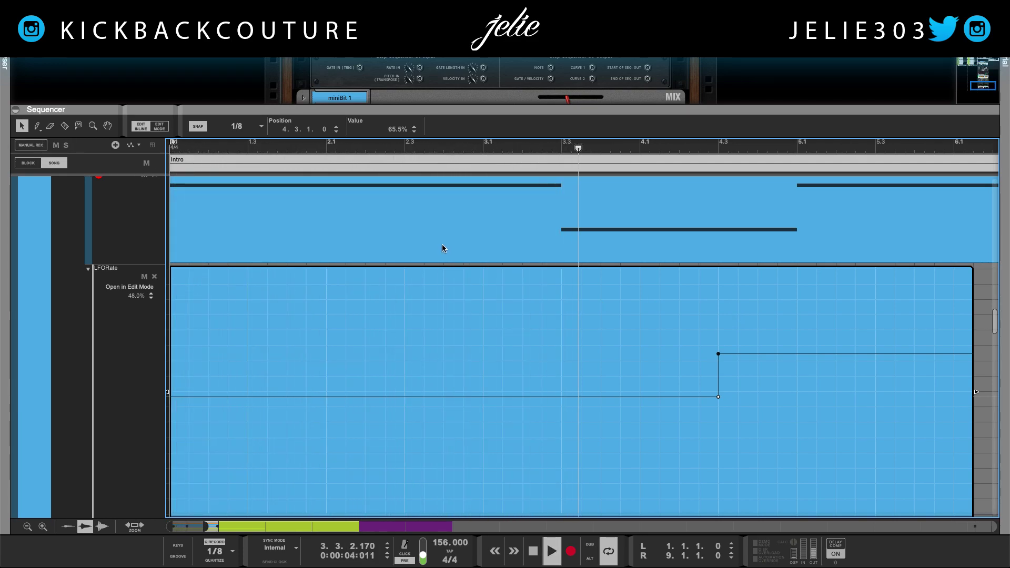
scroll(450, 286, "down", 5)
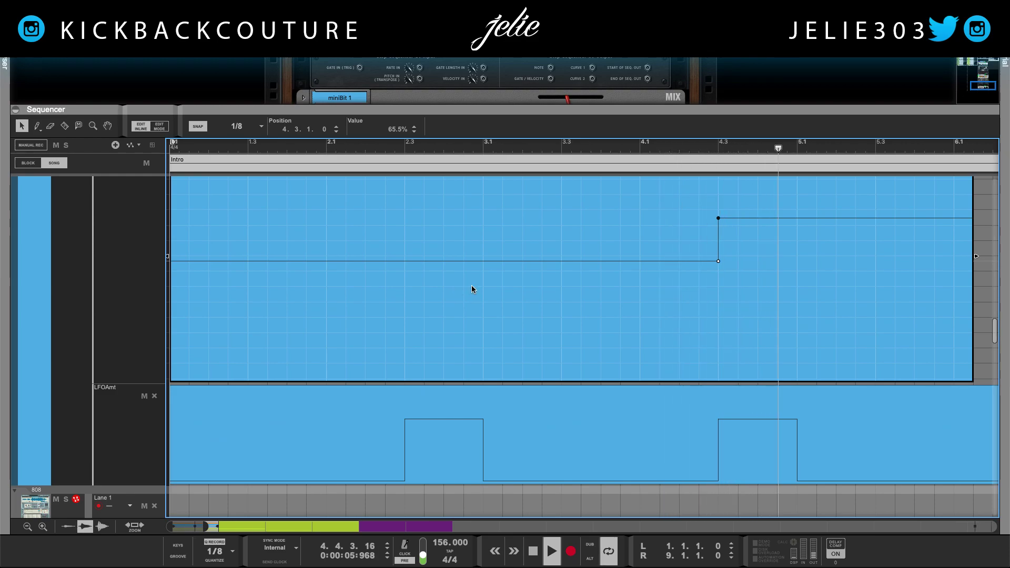
key("space")
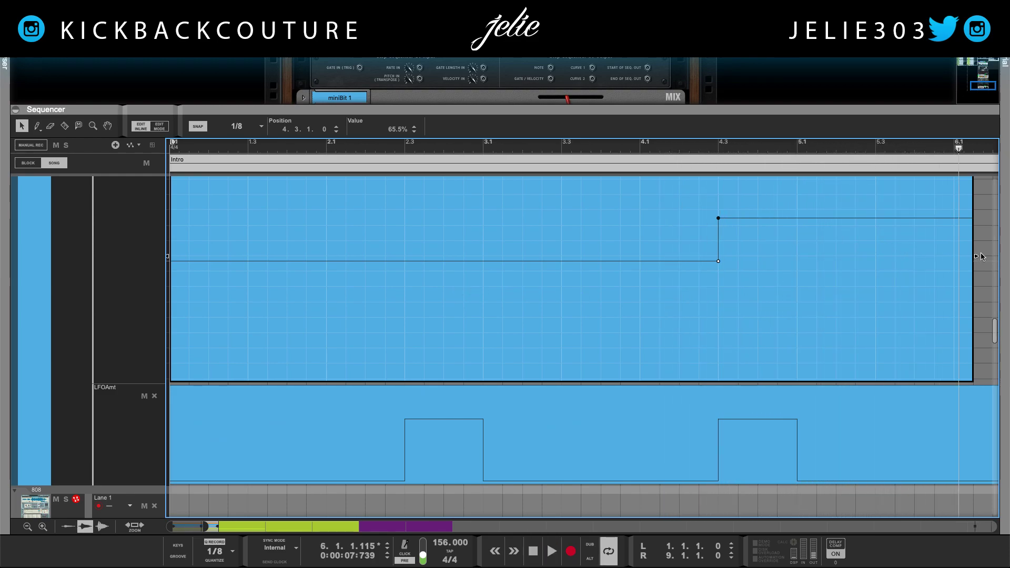
Shorten the LFORate clip so it ends at bar 5, matching the end of the second LFOAmt block
left_click_drag(977, 255, 797, 257)
left_click(874, 258)
scroll(746, 279, "down", 5)
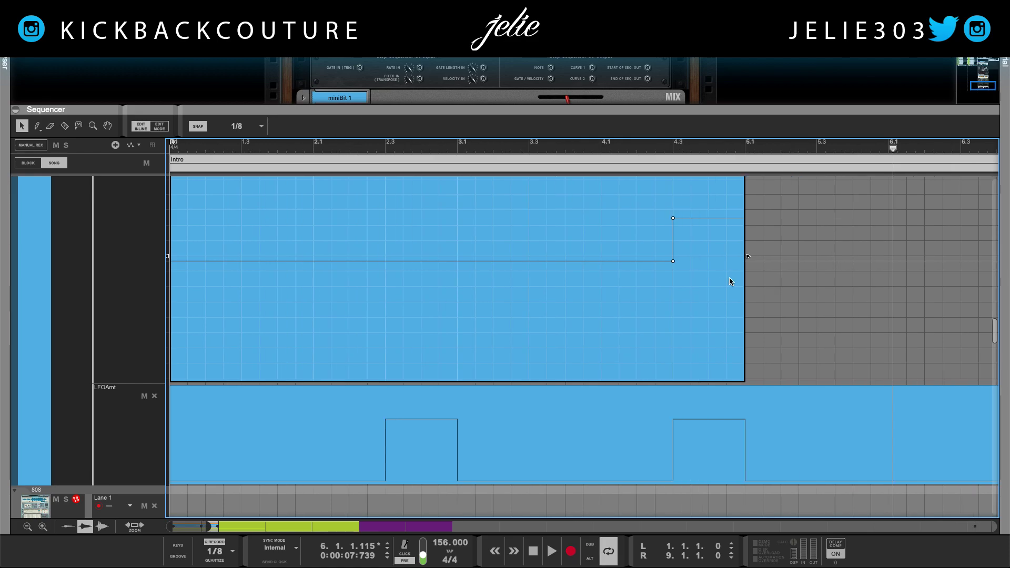
scroll(612, 279, "down", 5)
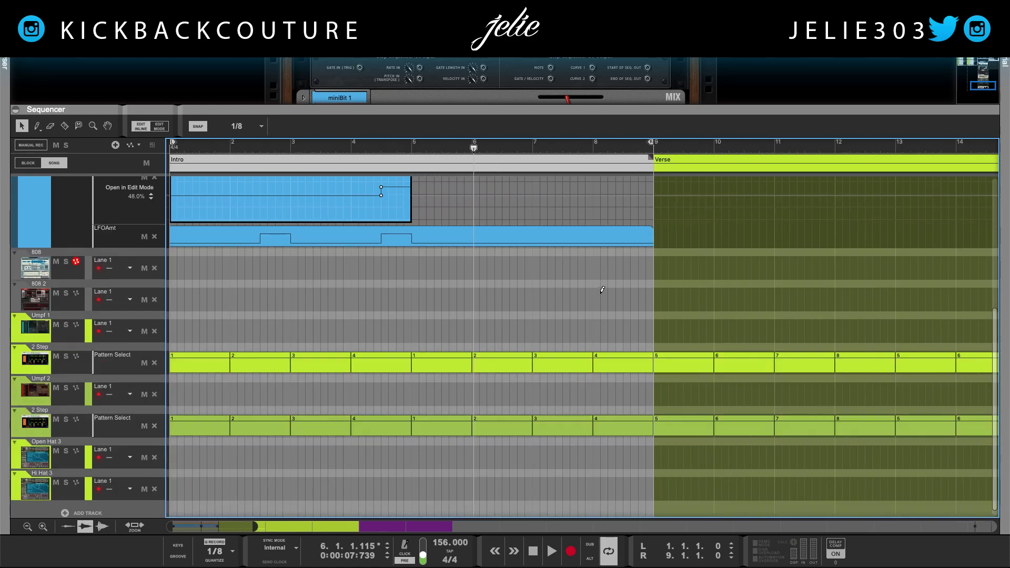
Duplicate miniBit's four-bar LFORate clip so the copy fills bars 5 to 9, and clear the selection
scroll(598, 292, "up", 3)
scroll(557, 295, "down", 3)
scroll(477, 279, "up", 3)
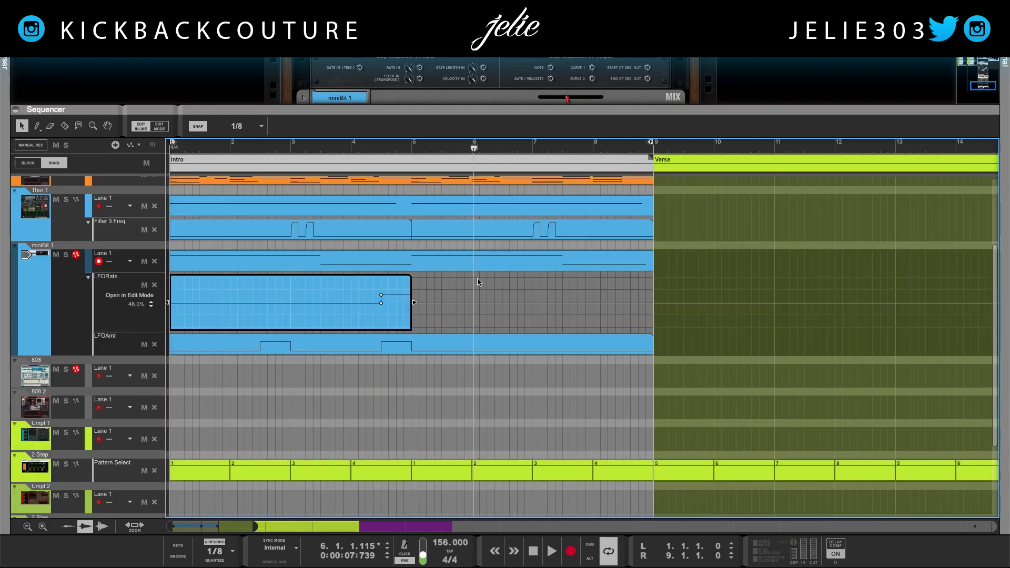
left_click(437, 361)
left_click(381, 284)
key("ctrl+d")
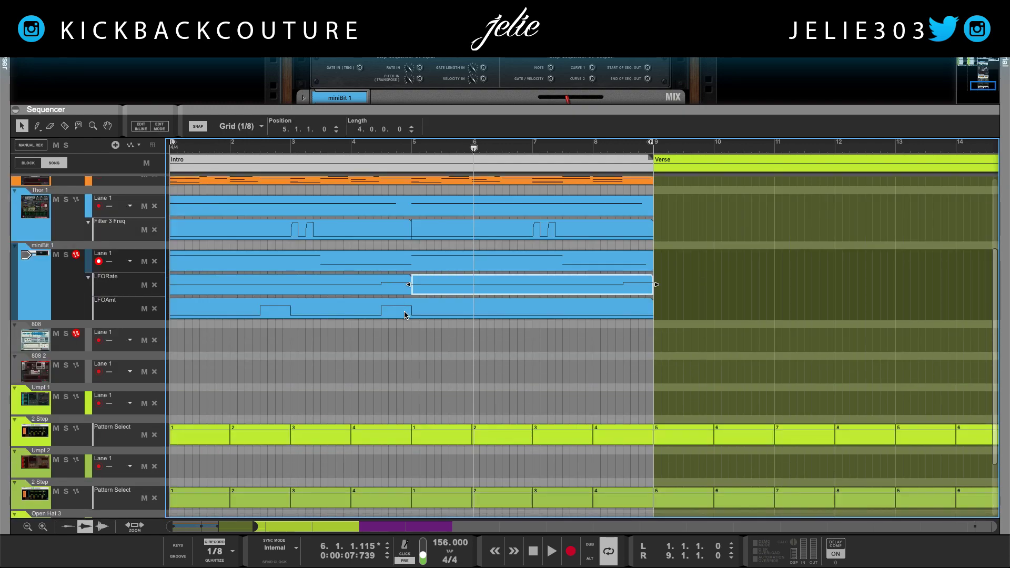
scroll(409, 318, "up", 1)
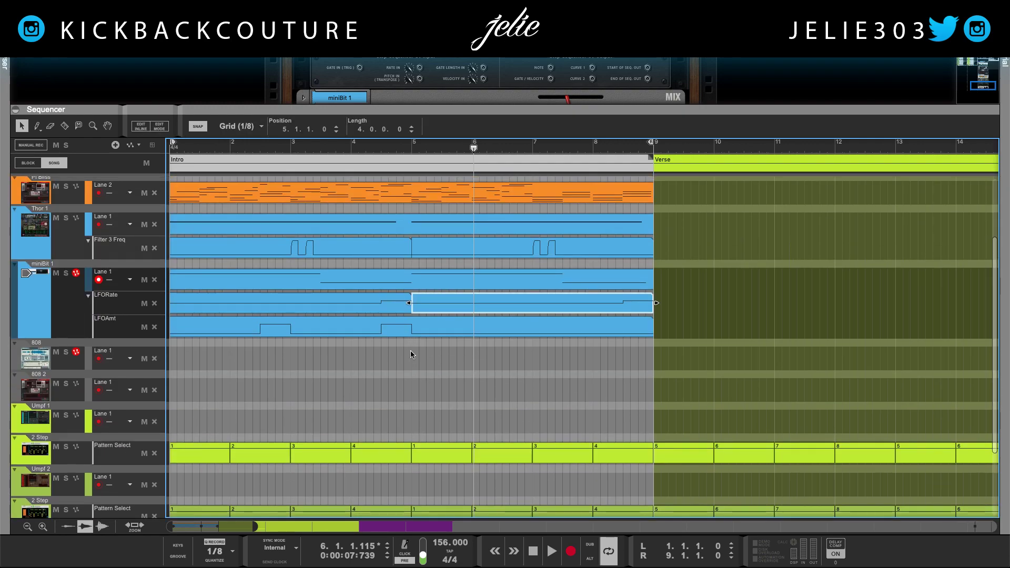
scroll(355, 358, "up", 5)
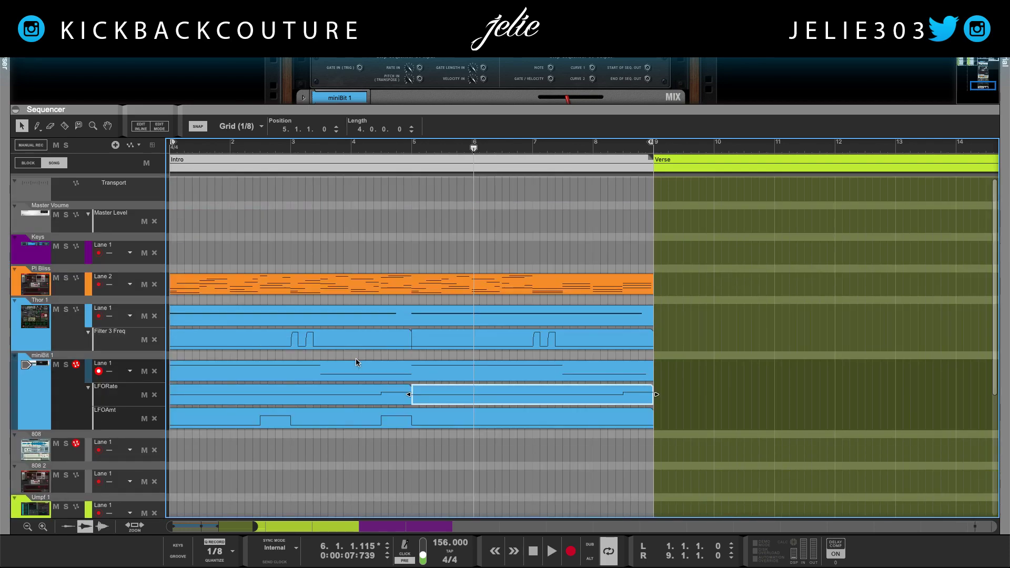
left_click(367, 446)
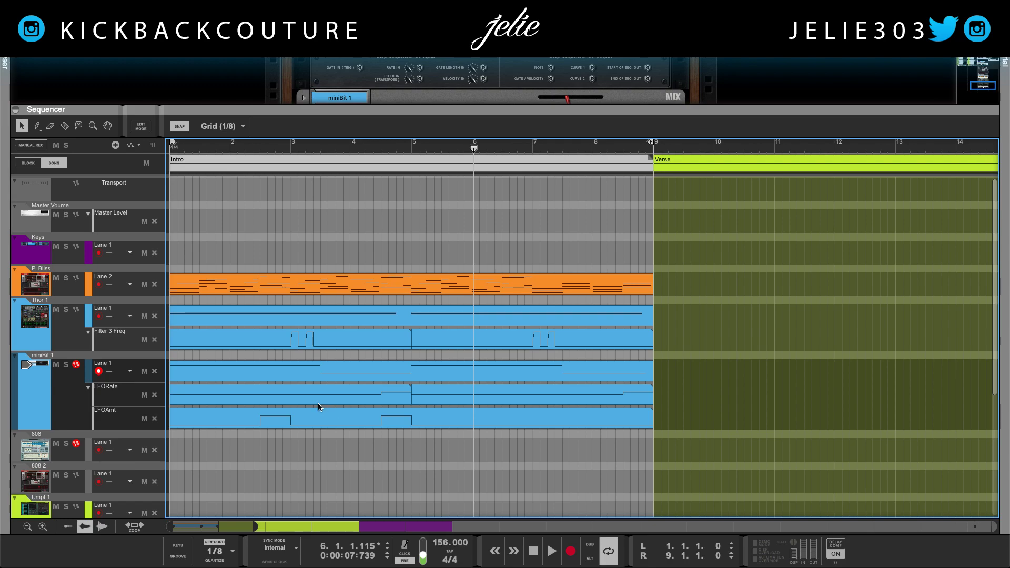
Bring the rack back into view and open miniBit 1's plugin window, centred over the rack
left_click_drag(468, 108, 458, 438)
scroll(458, 362, "up", 1)
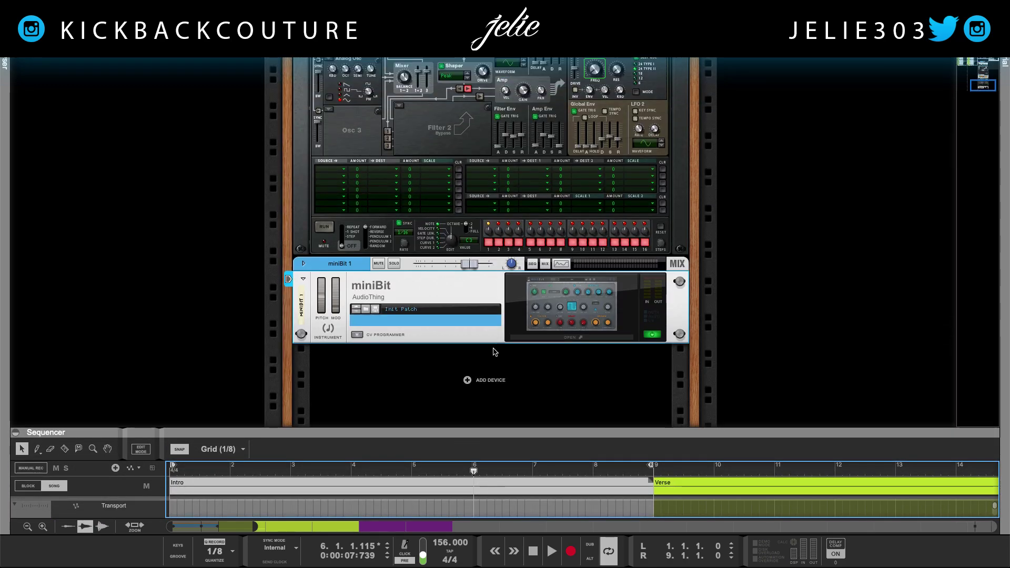
left_click(587, 338)
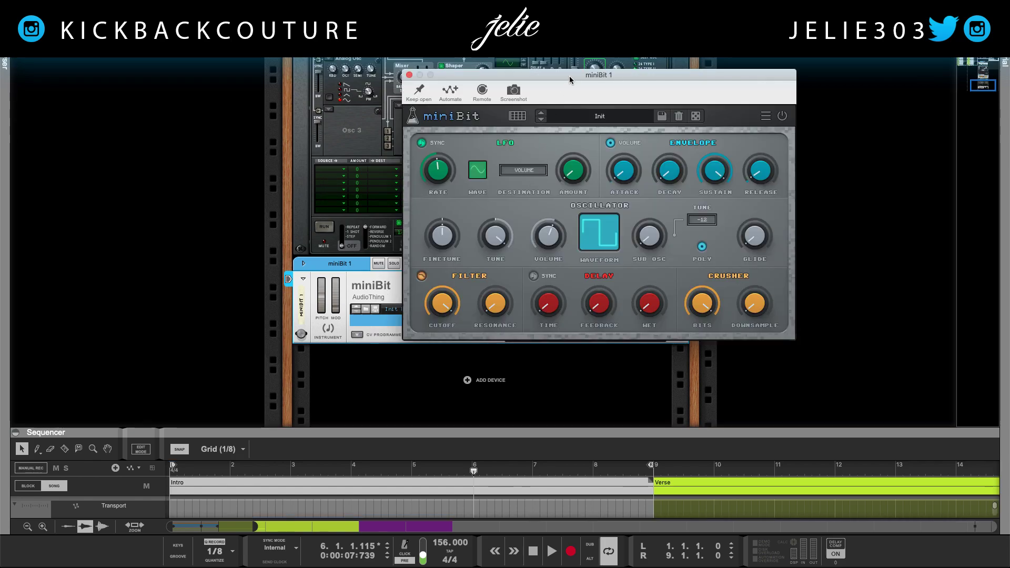
left_click_drag(570, 80, 447, 118)
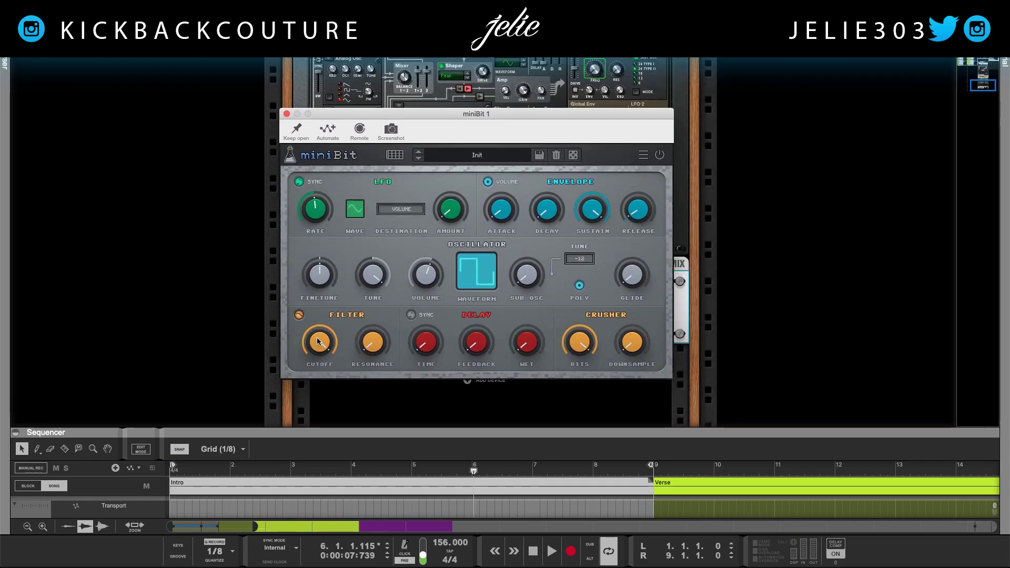
Play the song from the start while sweeping miniBit's filter cutoff down to about 3.4 kHz
key("space")
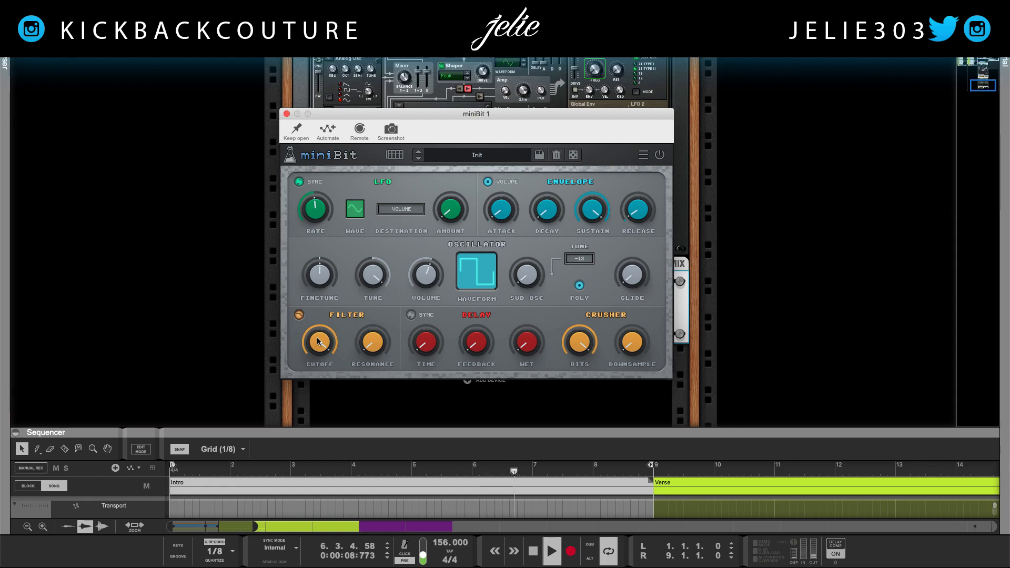
key("KP_1")
left_click_drag(318, 337, 336, 382)
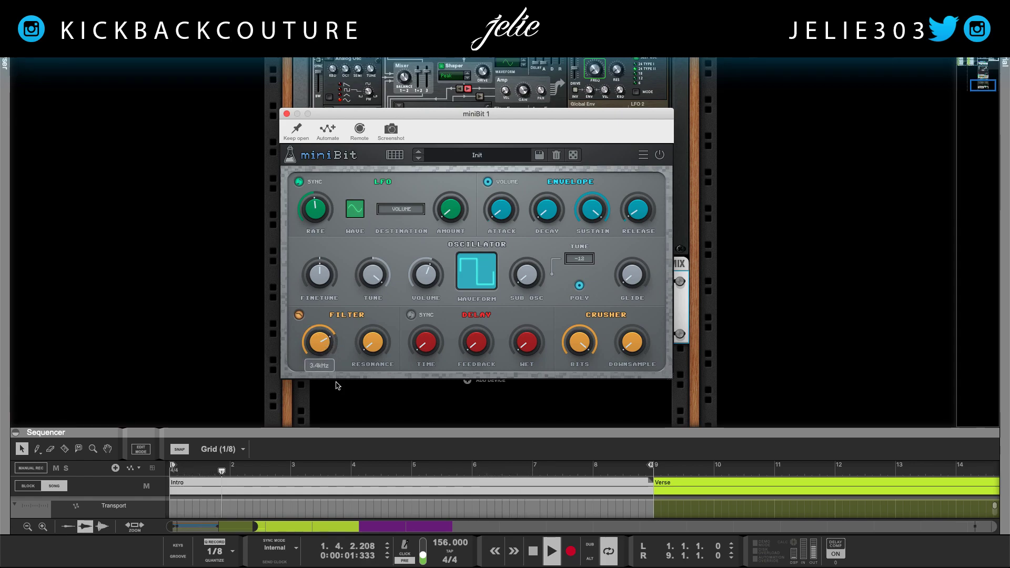
key("space")
Add an automation lane for miniBit's filter Cutoff and close the plugin window
right_click(323, 344)
left_click(309, 307)
left_click(327, 130)
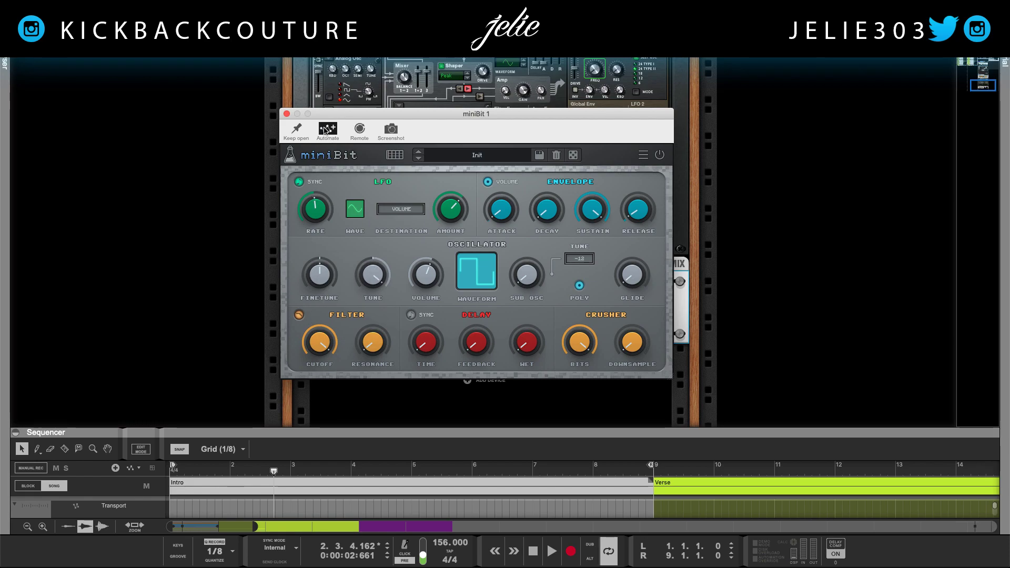
left_click(317, 365)
left_click(287, 114)
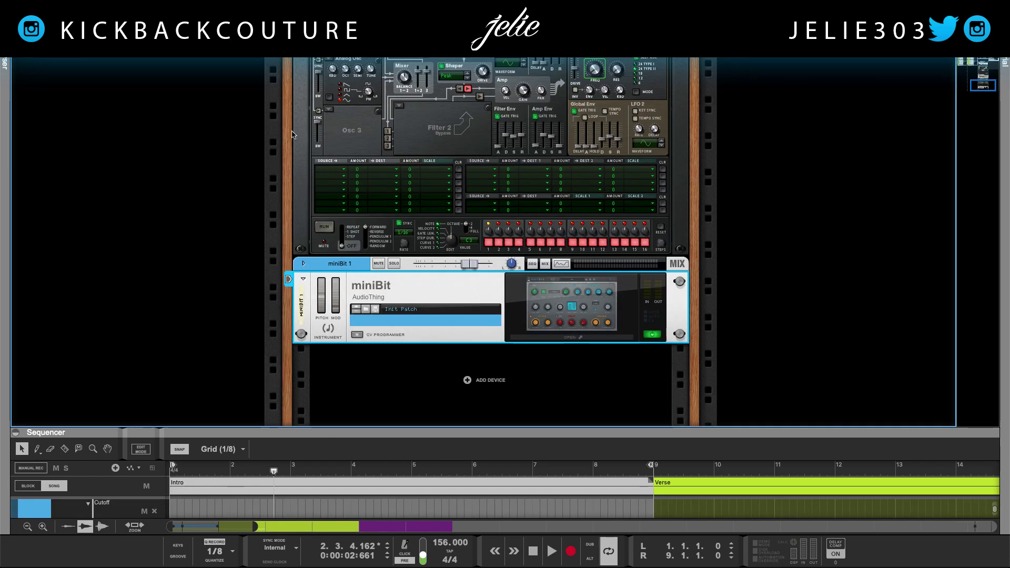
Enlarge the sequencer and draw an eight-bar clip on miniBit's Cutoff lane from bar 1 to bar 9
left_click_drag(428, 436, 428, 59)
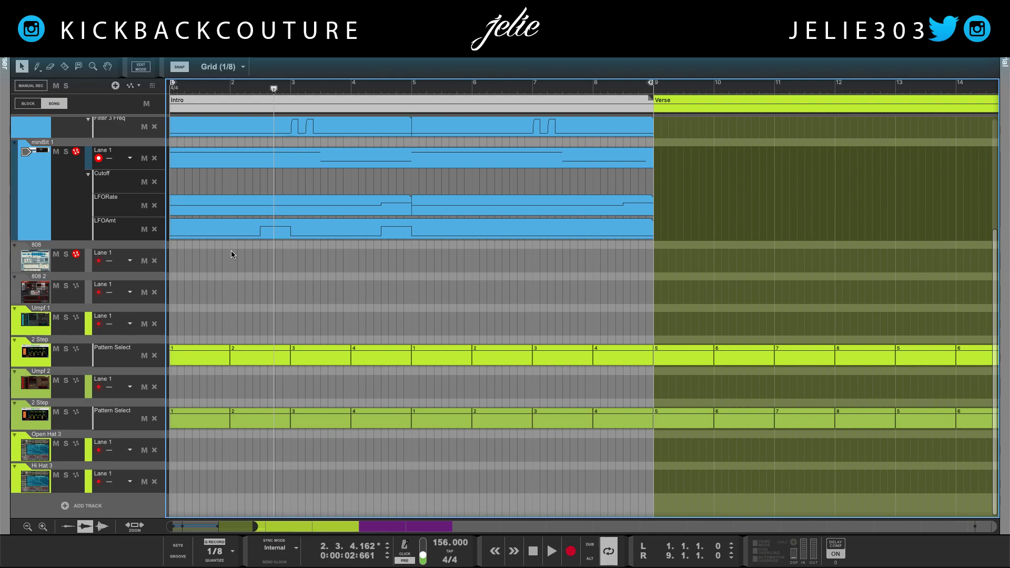
key("w")
scroll(209, 197, "up", 3)
left_click_drag(174, 273, 653, 276)
key("q")
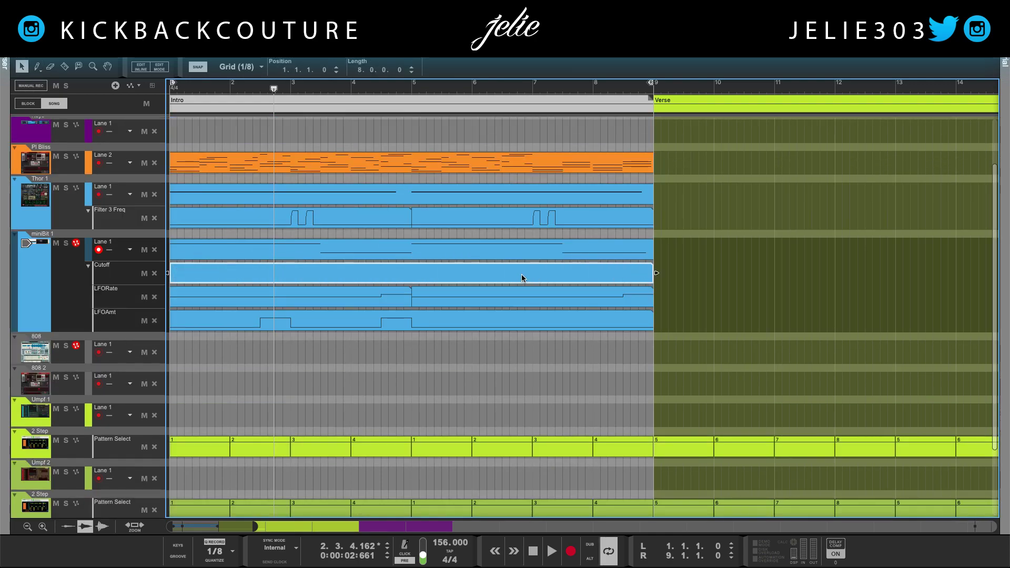
Draw a freehand up-and-down Cutoff curve from 1.2.1 to about bar 10 and select all its points
double_click(523, 279)
key("w")
mouse_move(184, 302)
left_mouse_down()
mouse_move(229, 271)
mouse_move(372, 314)
mouse_move(606, 288)
mouse_move(707, 299)
left_mouse_up()
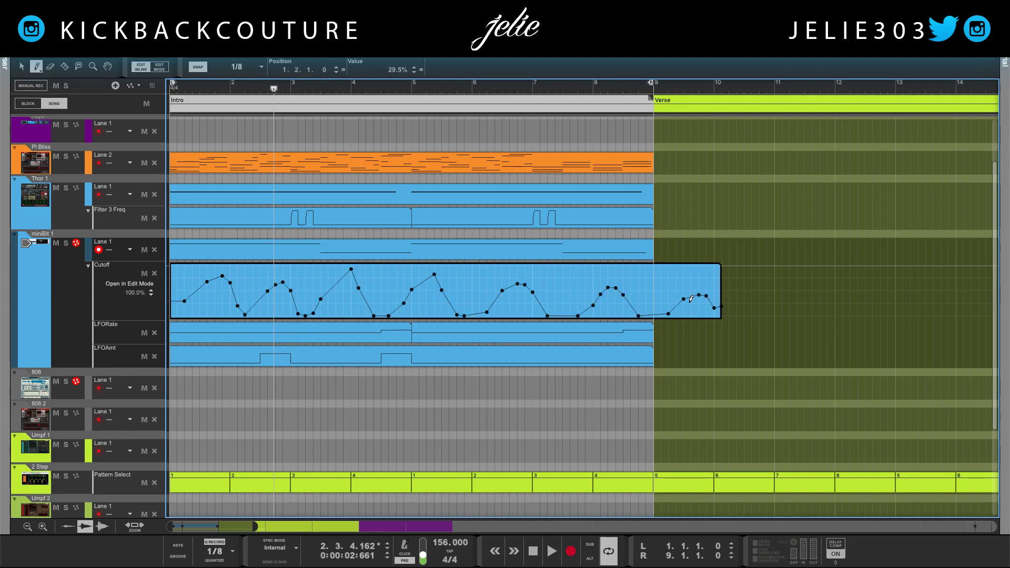
key("q")
mouse_move(786, 271)
left_mouse_down()
mouse_move(723, 290)
mouse_move(159, 323)
left_mouse_up()
Show the Tool Window, expand its Automation Cleanup section, and move the window clear of the Cutoff clip
key("F8")
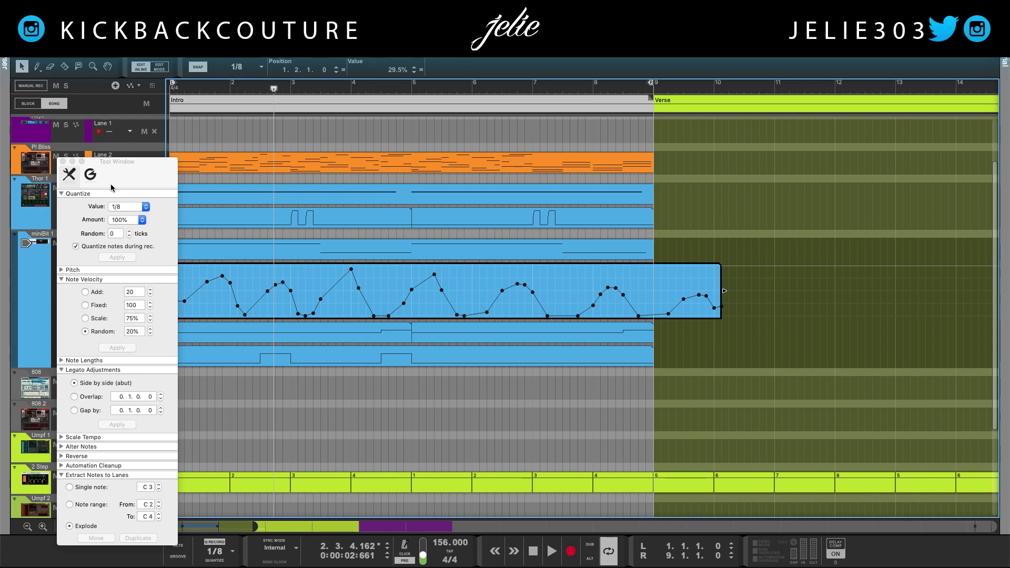
left_click(190, 6)
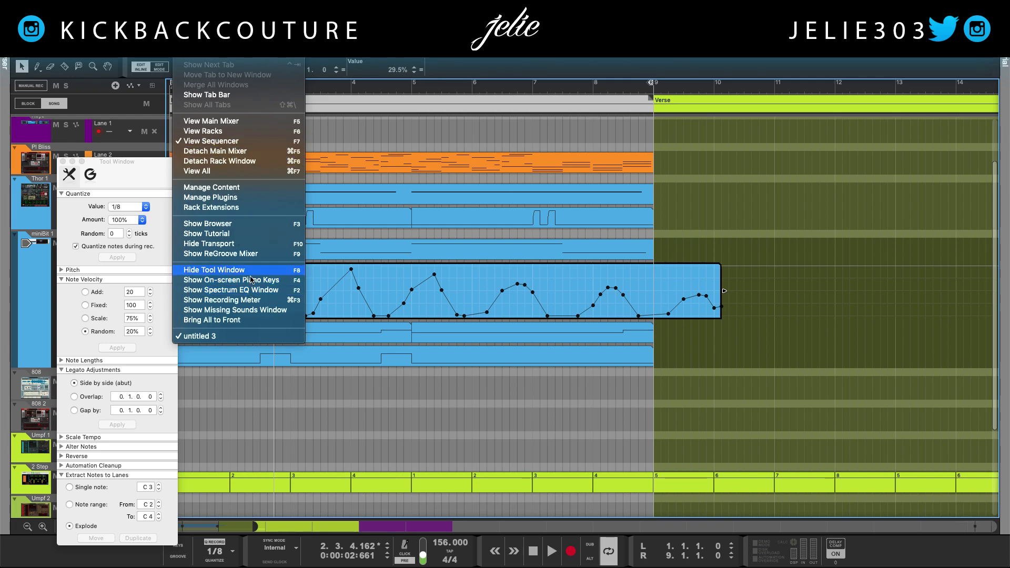
left_click(161, 434)
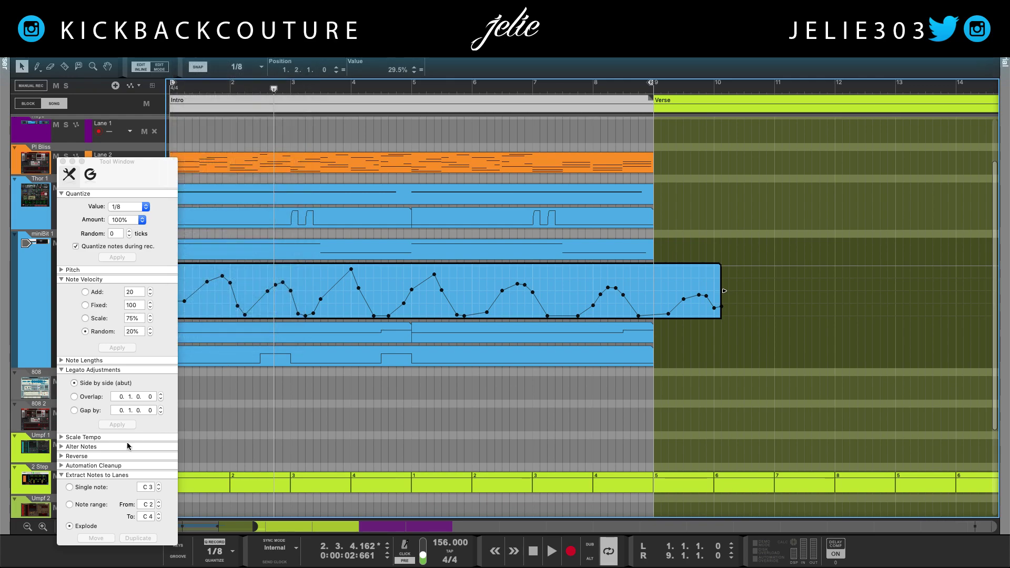
left_click(61, 466)
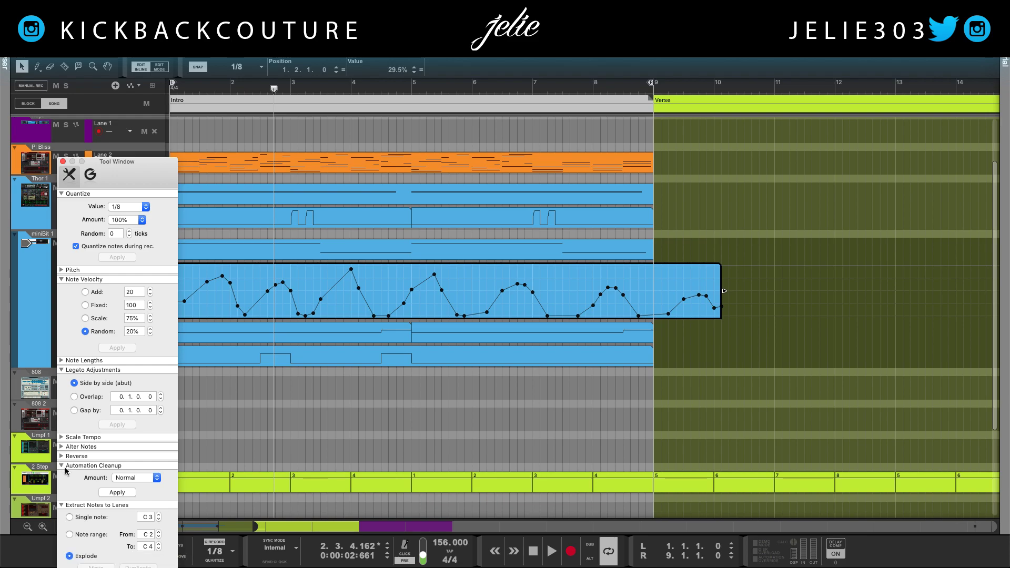
left_click(133, 479)
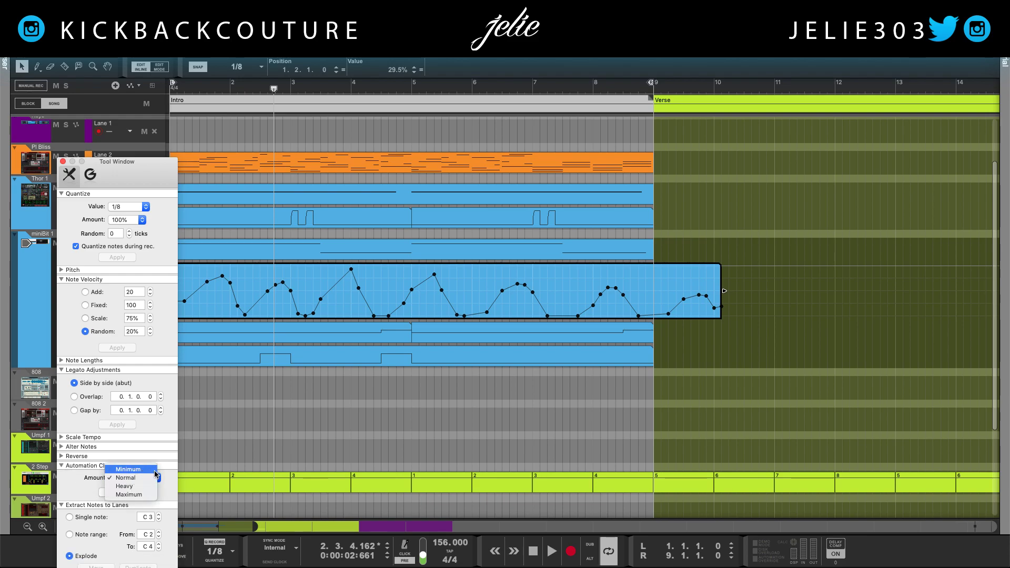
left_click(137, 164)
left_click_drag(136, 165, 867, 73)
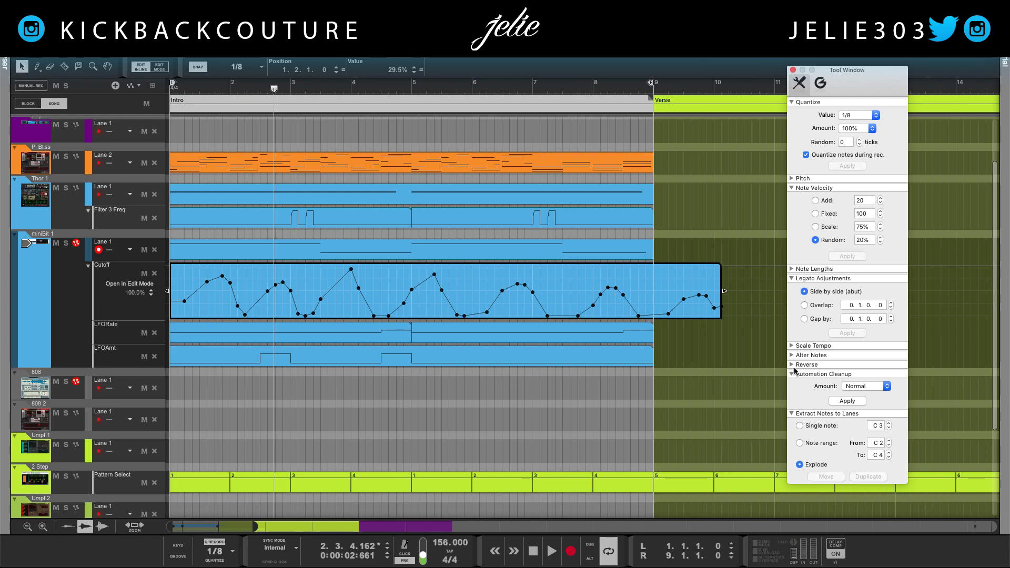
Set the automation cleanup amount to Heavy and apply it to the Cutoff curve
left_click(866, 386)
left_click(863, 397)
left_click(847, 401)
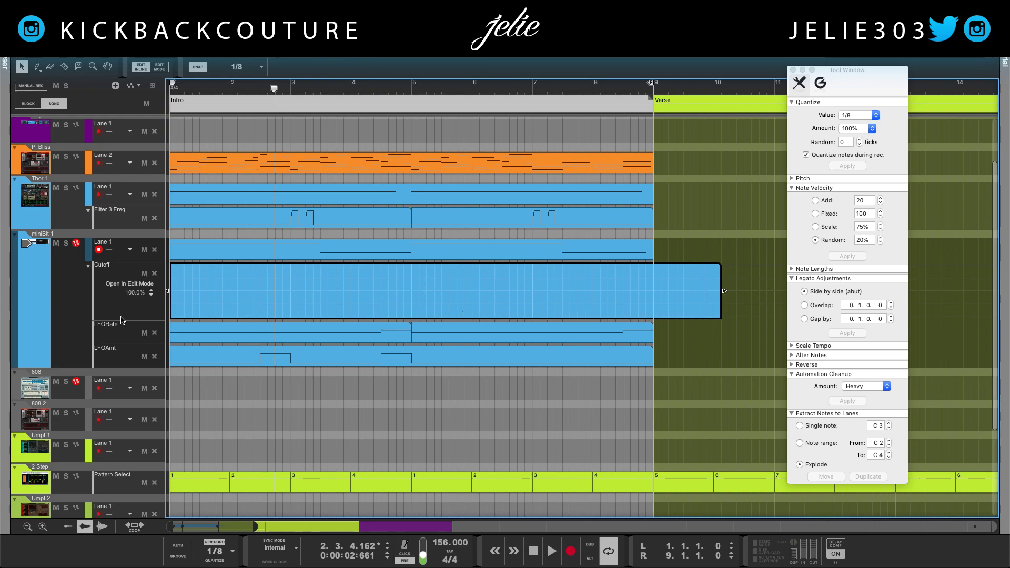
Draw a new freehand zigzag Cutoff curve from bar 1 to past bar 9 in the cleared clip
key("w")
mouse_move(176, 276)
left_mouse_down()
mouse_move(170, 302)
mouse_move(219, 278)
mouse_move(243, 283)
mouse_move(247, 316)
mouse_move(632, 276)
mouse_move(665, 311)
mouse_move(690, 325)
left_mouse_up()
key("q")
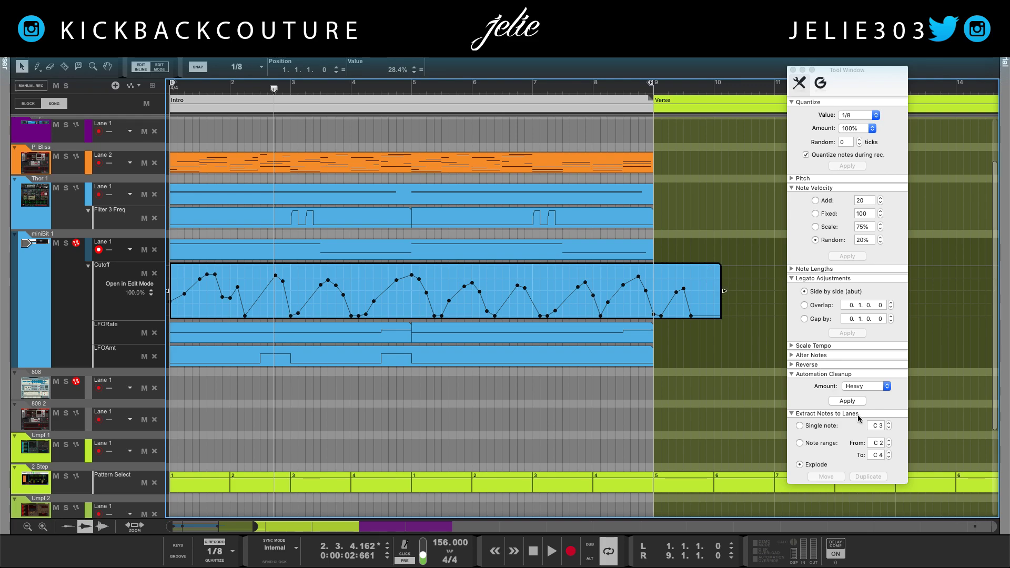
Set the automation cleanup amount to Maximum and apply it to the redrawn Cutoff curve
left_click(865, 386)
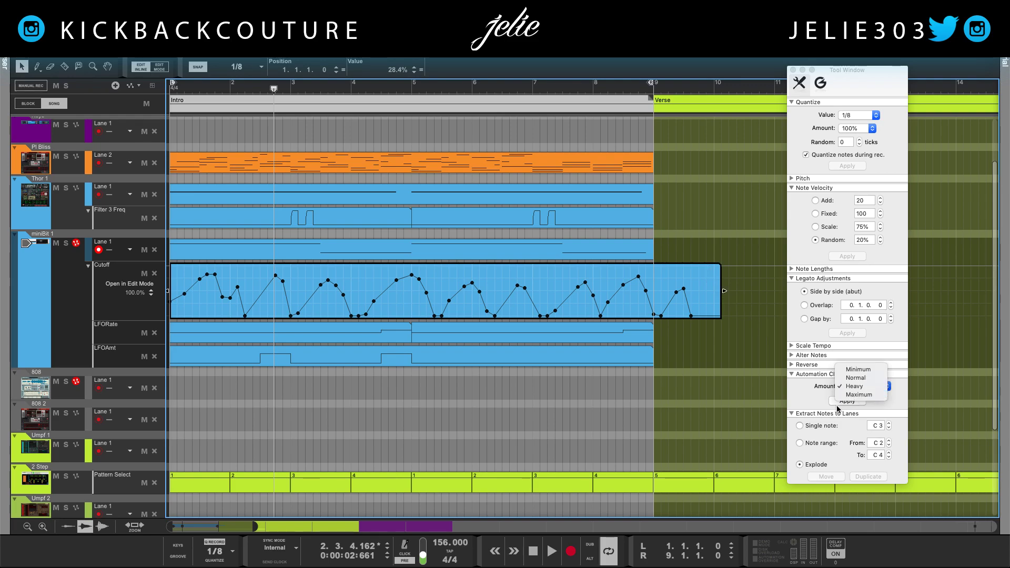
left_click(862, 394)
left_click(873, 388)
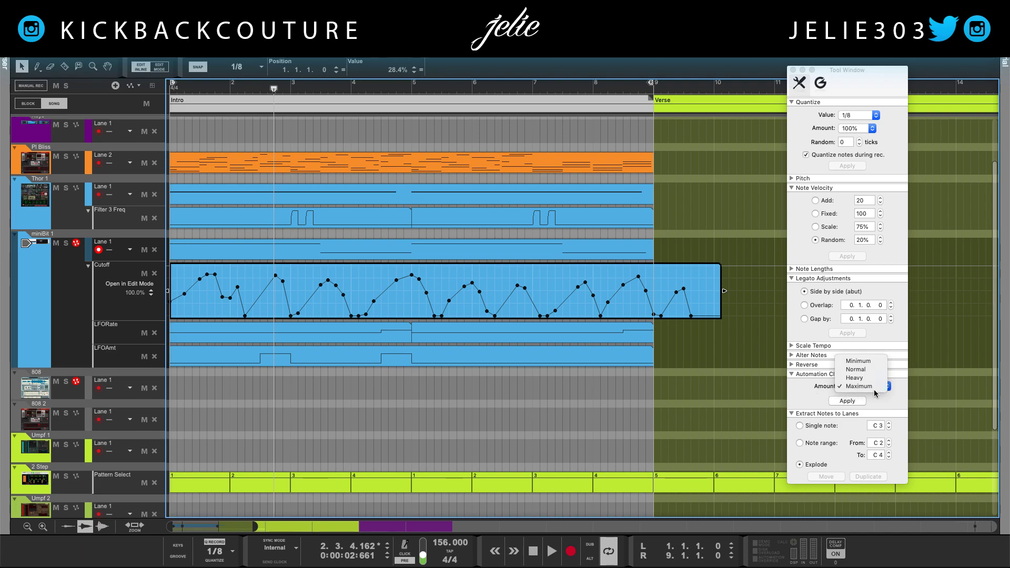
left_click(863, 386)
left_click(849, 402)
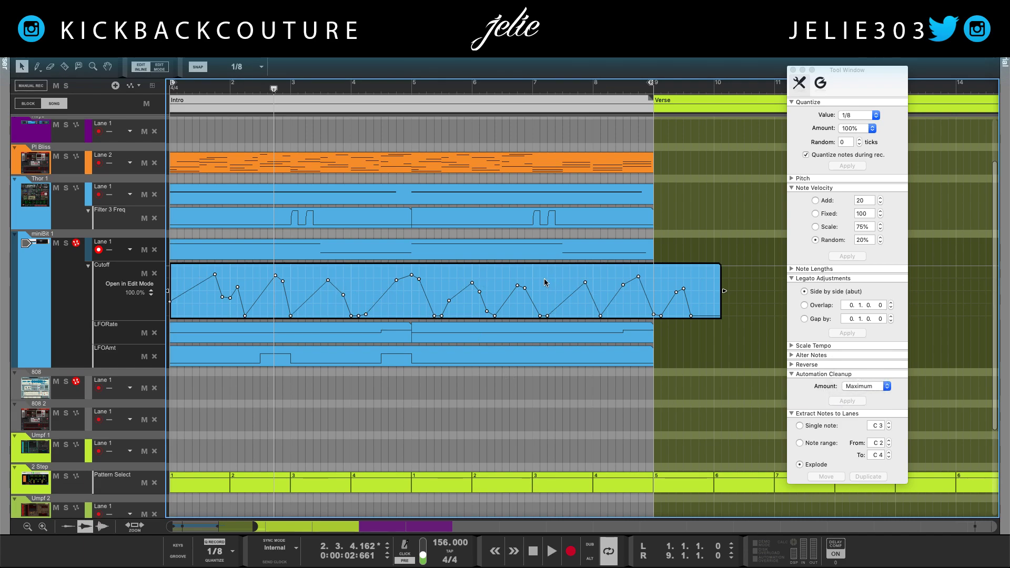
Delete all points in the Cutoff clip and trim its end back to bar 9, closing the Tool Window
key("Delete")
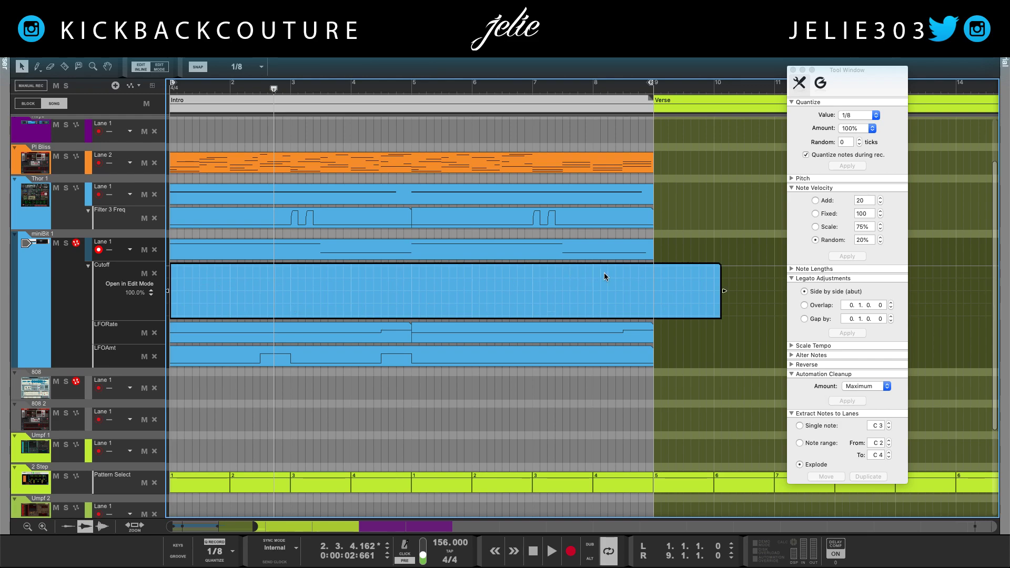
left_click_drag(724, 290, 654, 291)
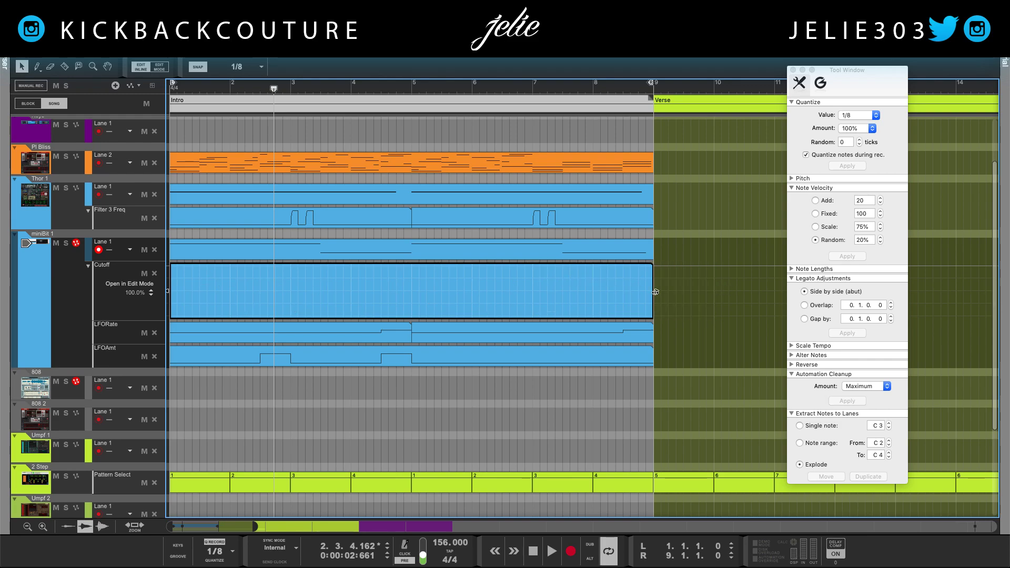
left_click(727, 189)
left_click(794, 69)
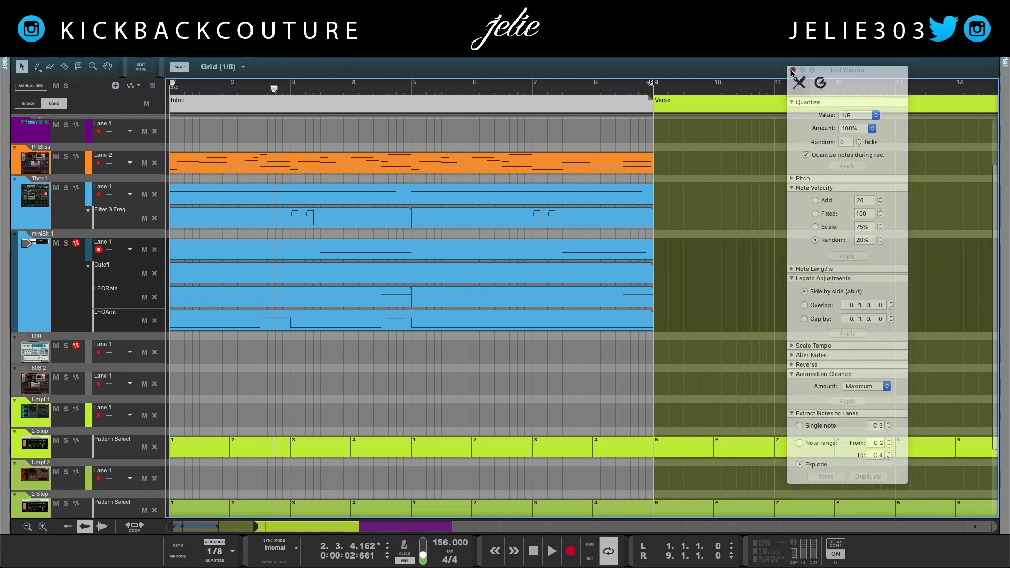
left_click(612, 277)
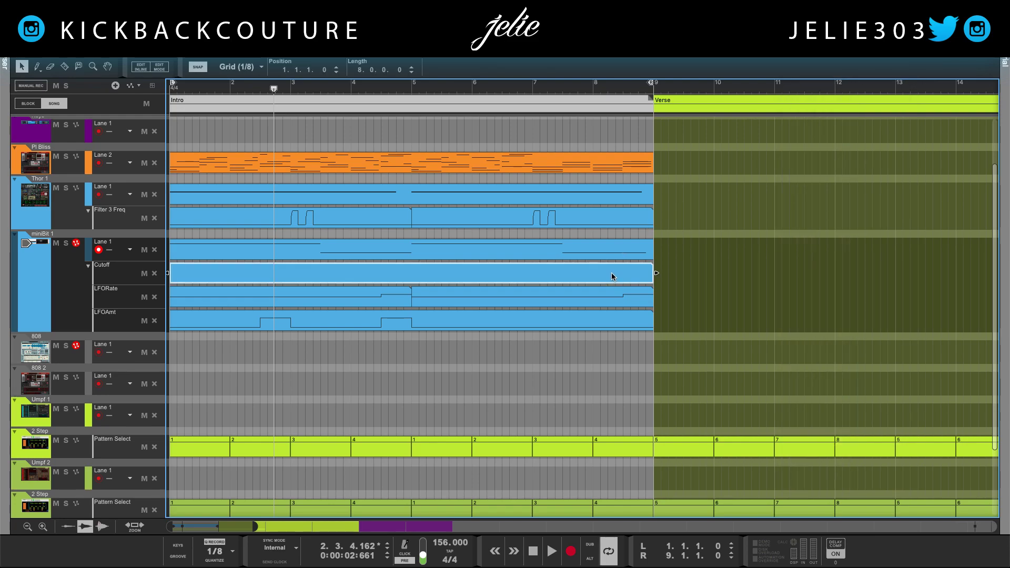